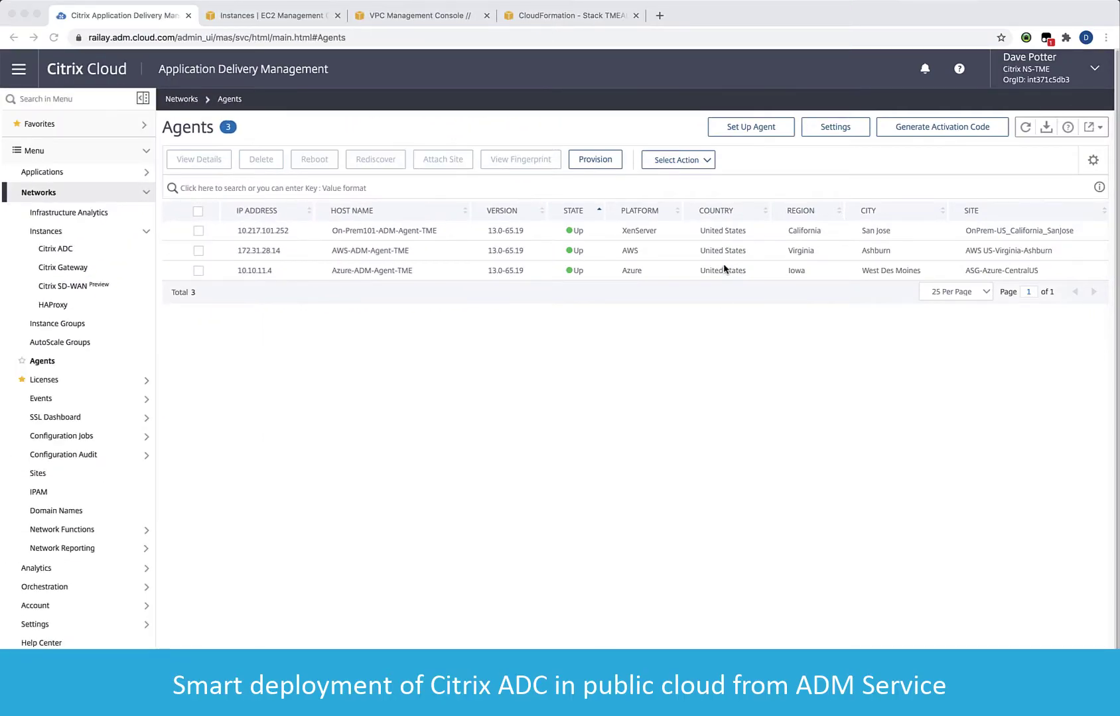
Start setting up a new agent from the Agents page to reach the getting-started screen
click(717, 133)
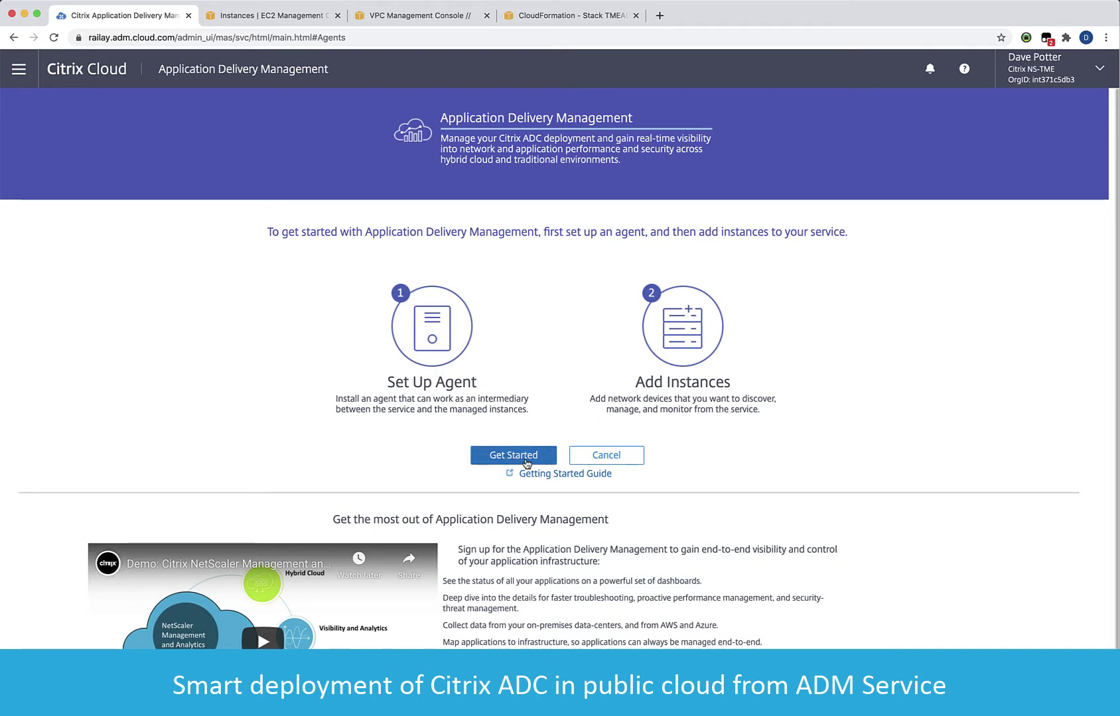
Start a Smart Deployment with cloud access profile 'aws-demo-cap' and download its CloudFormation template
click(526, 462)
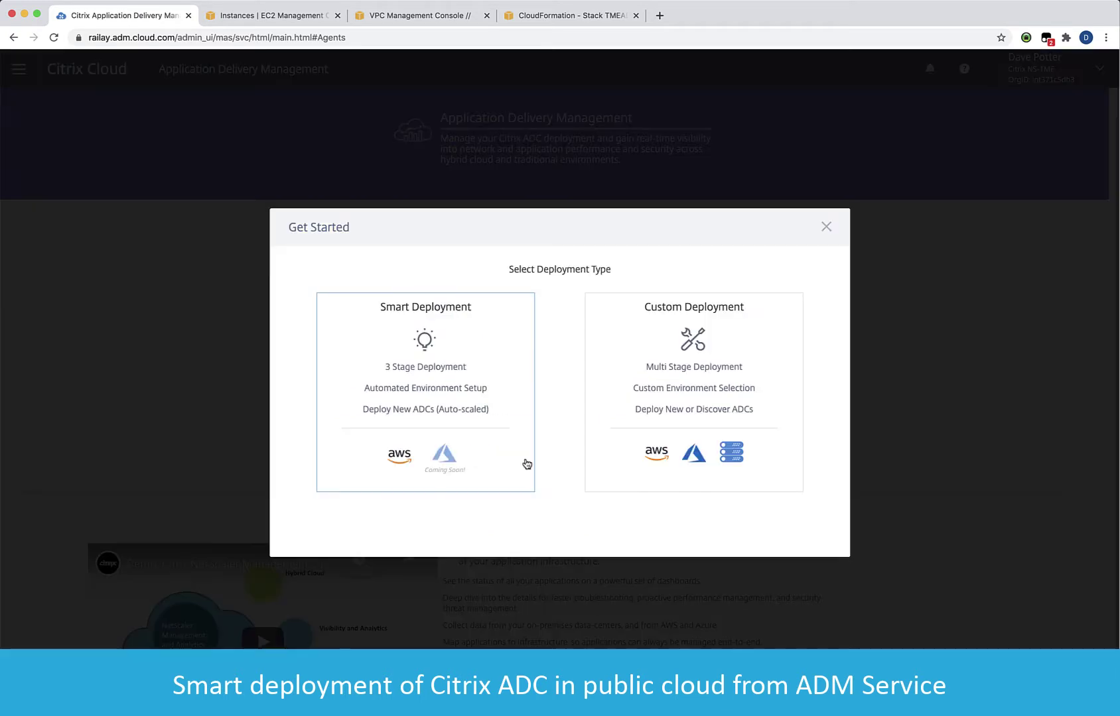
click(485, 414)
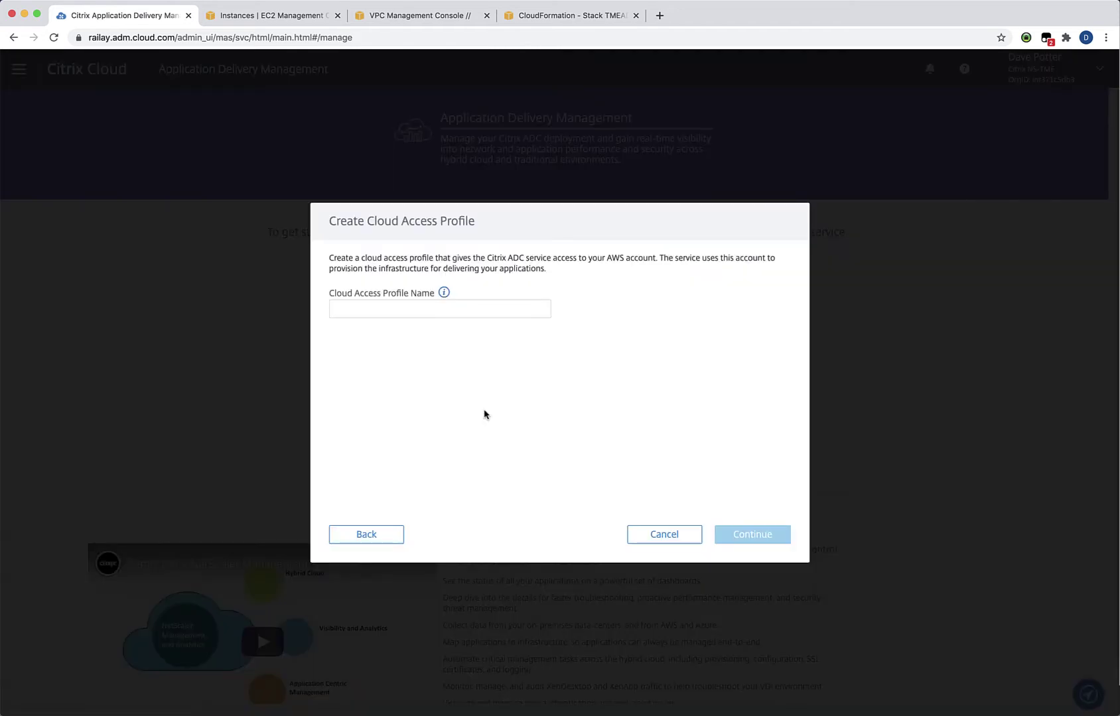
click(450, 309)
text(aws)
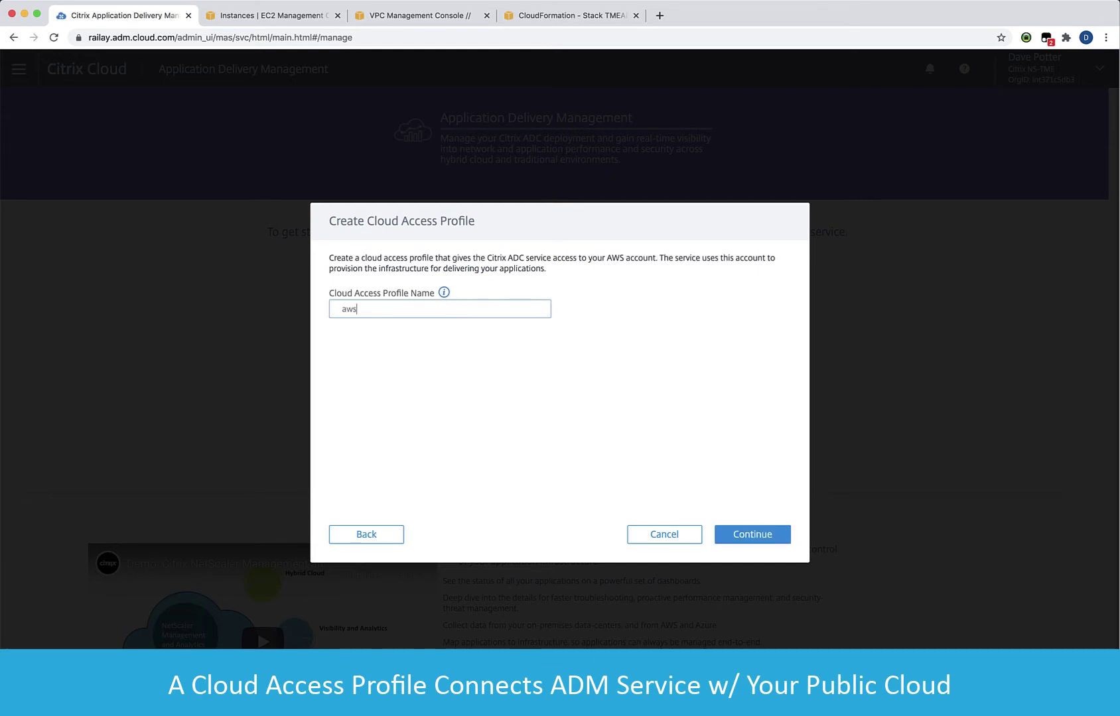
text(-demo-cap)
click(736, 534)
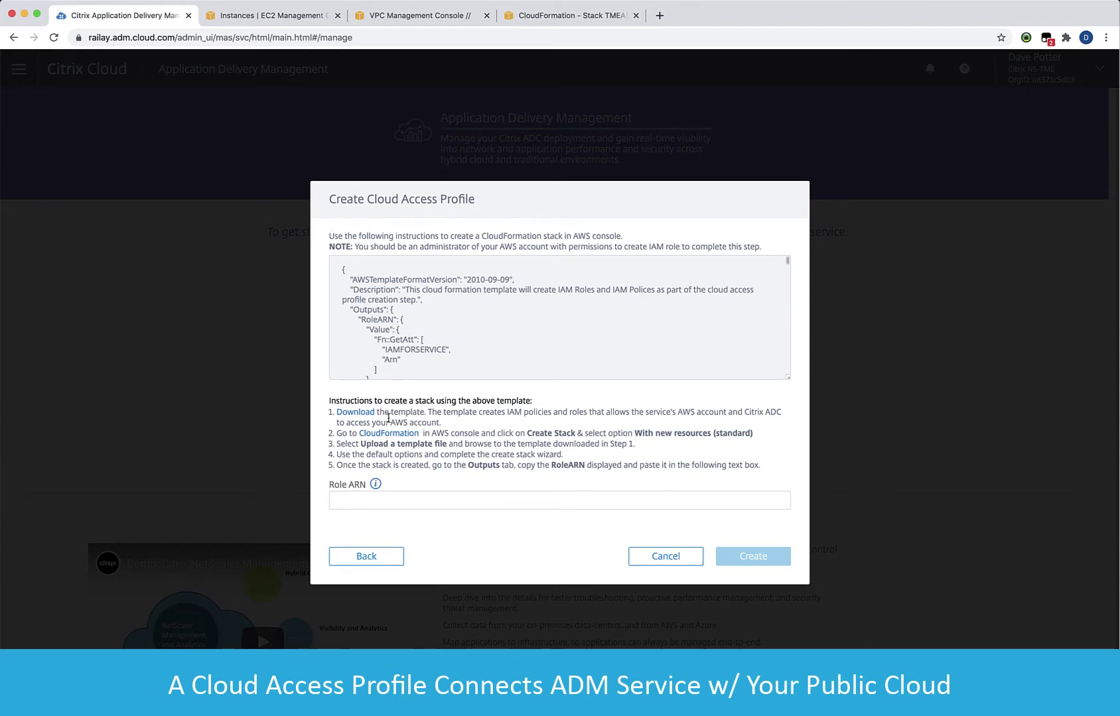
click(356, 414)
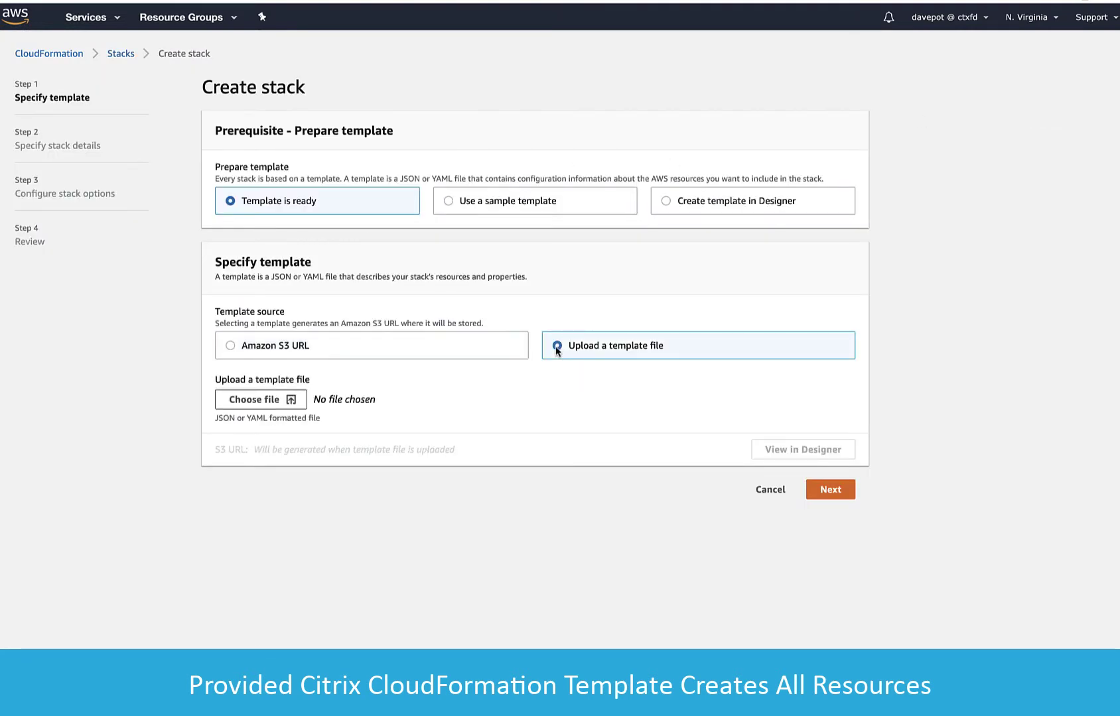
Upload the Citrix template and name the stack aws-asg-demo-stack, keeping default stack options
click(260, 400)
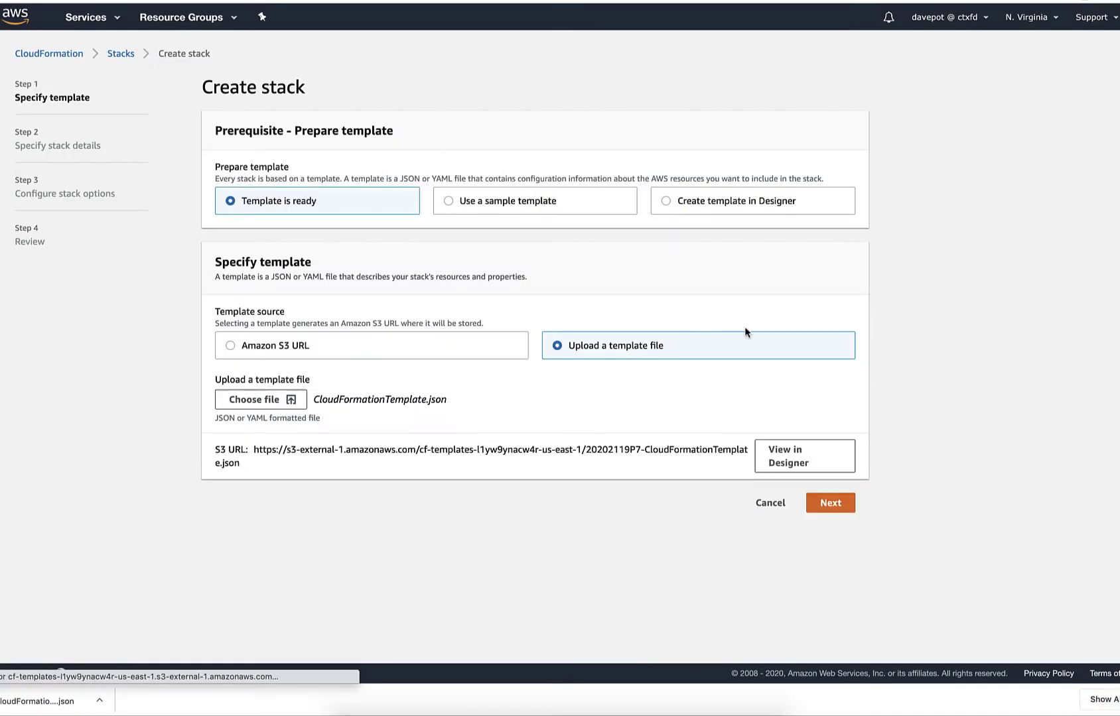
click(837, 506)
text(aws-asg-demo-stack)
click(837, 385)
scroll(875, 528, down, 2)
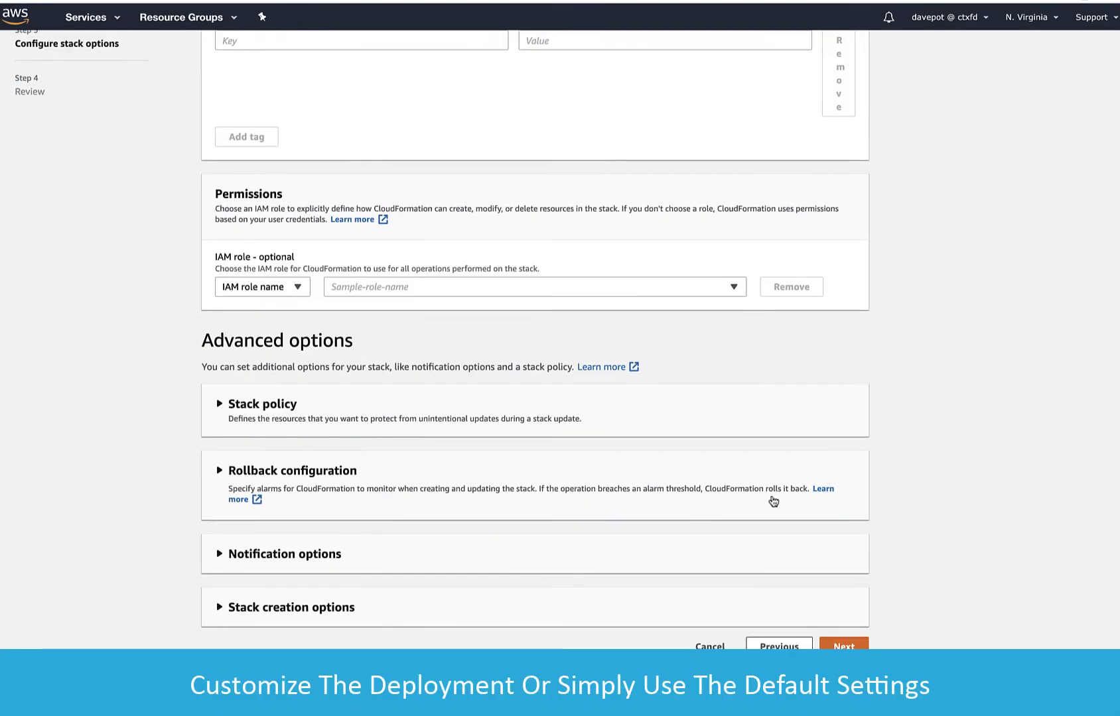
click(843, 645)
Acknowledge IAM resource creation, create the stack, and copy its RoleARN output value
scroll(125, 523, down, 10)
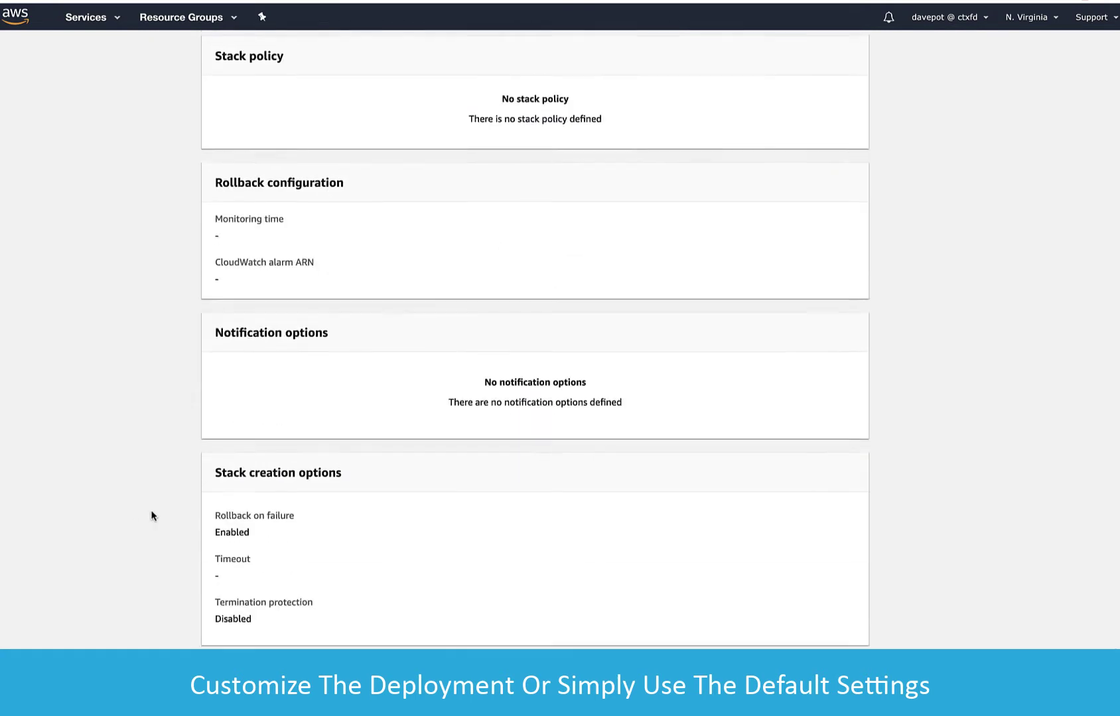
scroll(152, 516, down, 5)
click(307, 604)
click(815, 642)
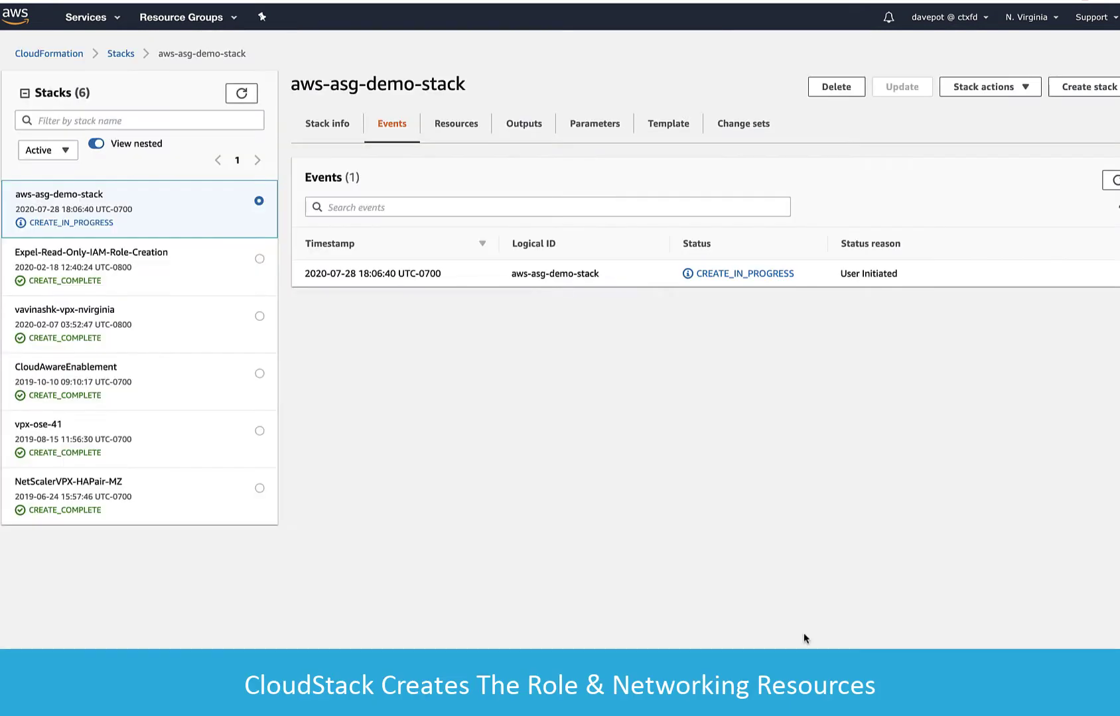
click(523, 123)
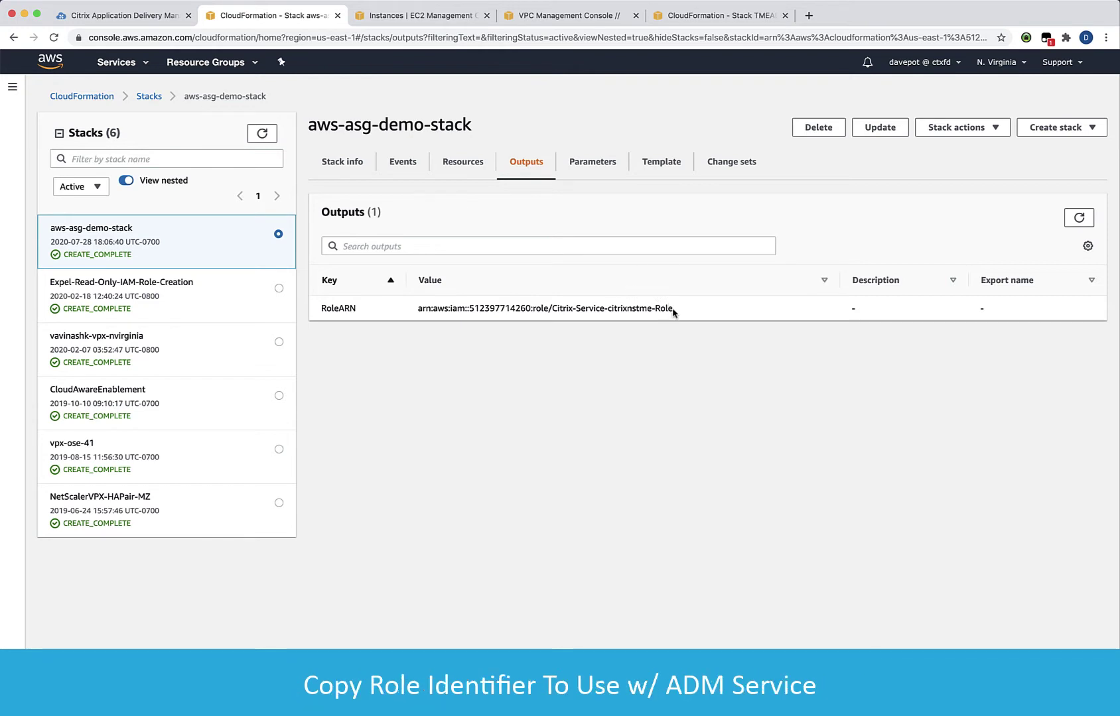
drag(670, 308, 417, 310)
key(super+c)
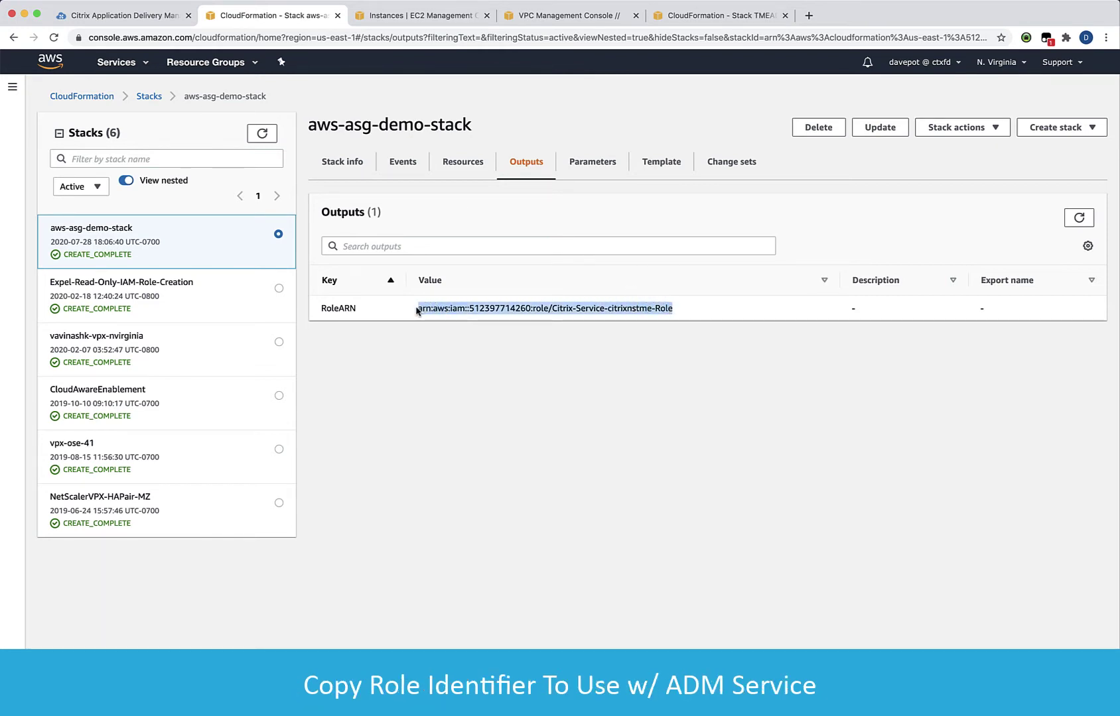
Create the ADM cloud access profile using the pasted Role ARN
click(140, 18)
click(343, 502)
key(super+v)
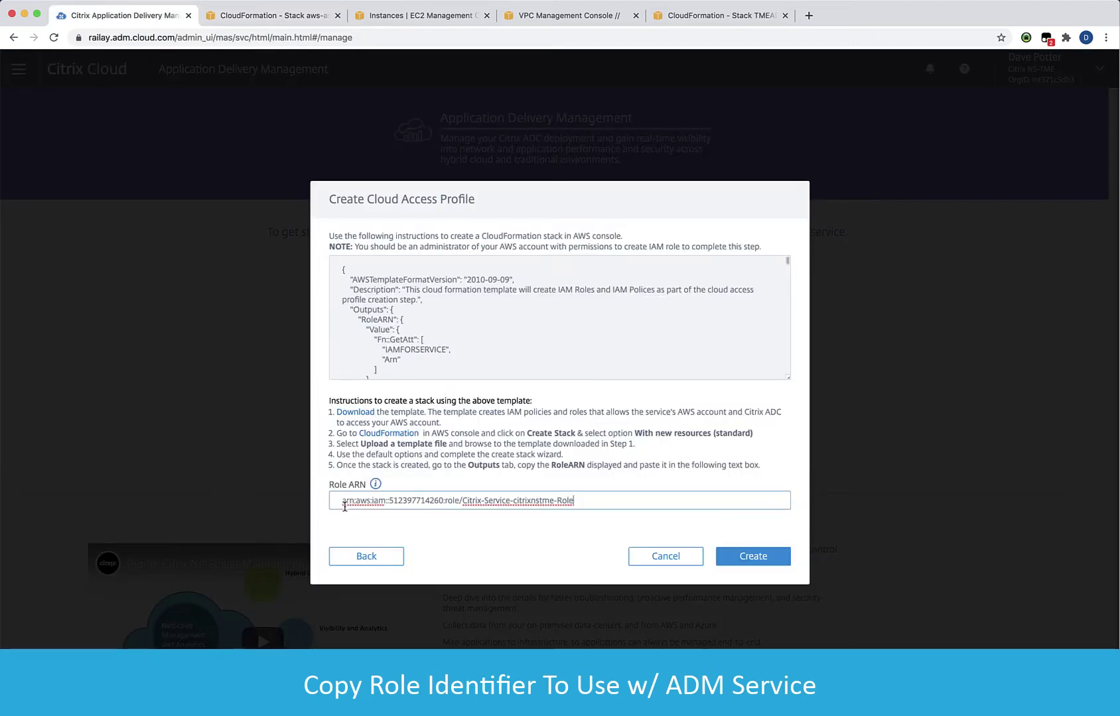
click(723, 559)
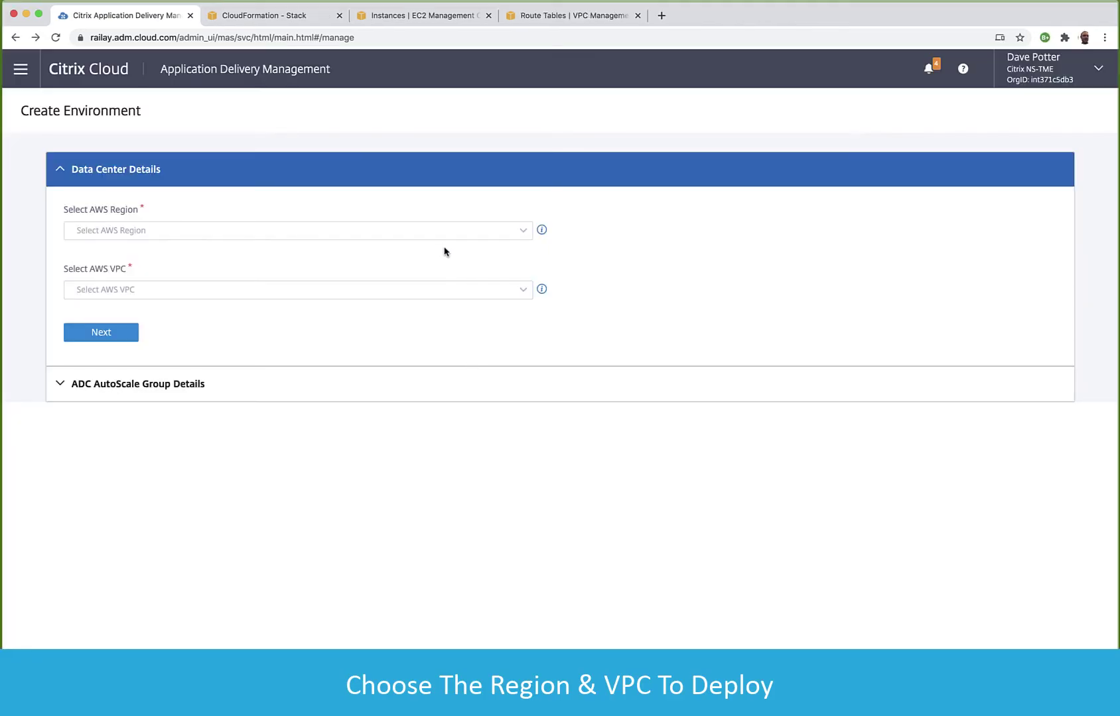
Choose region US East (N. Virginia) and the ADM-Demo-cidrblk101 (10.101.0.0/16) VPC
click(445, 232)
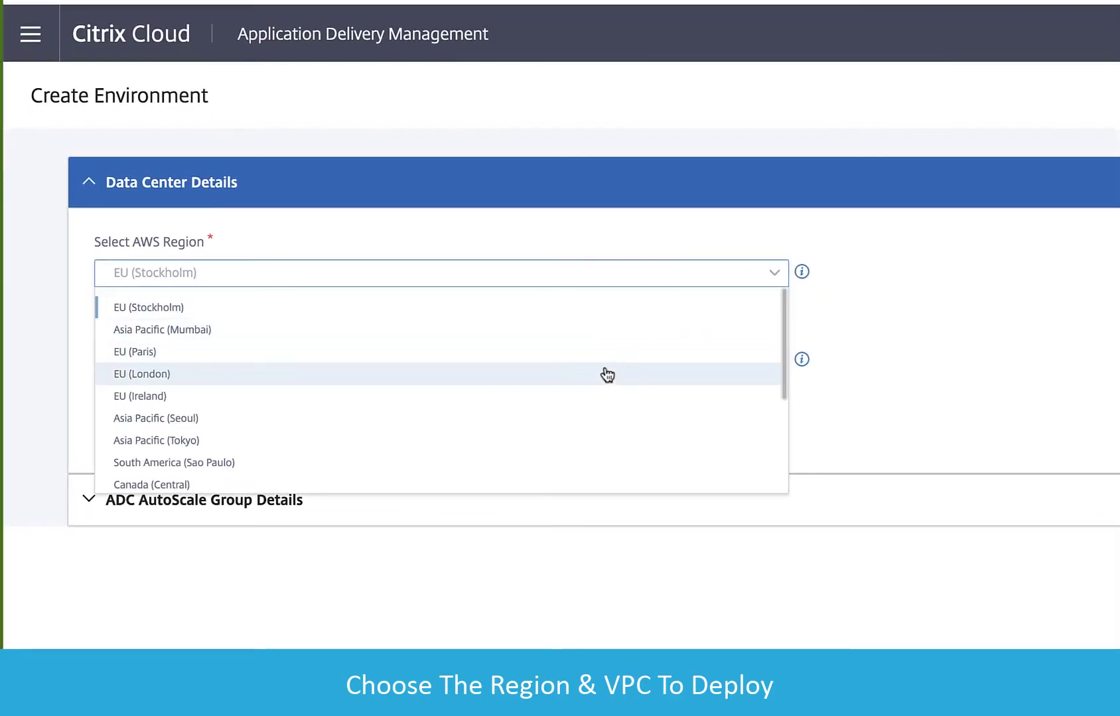
scroll(607, 374, down, 3)
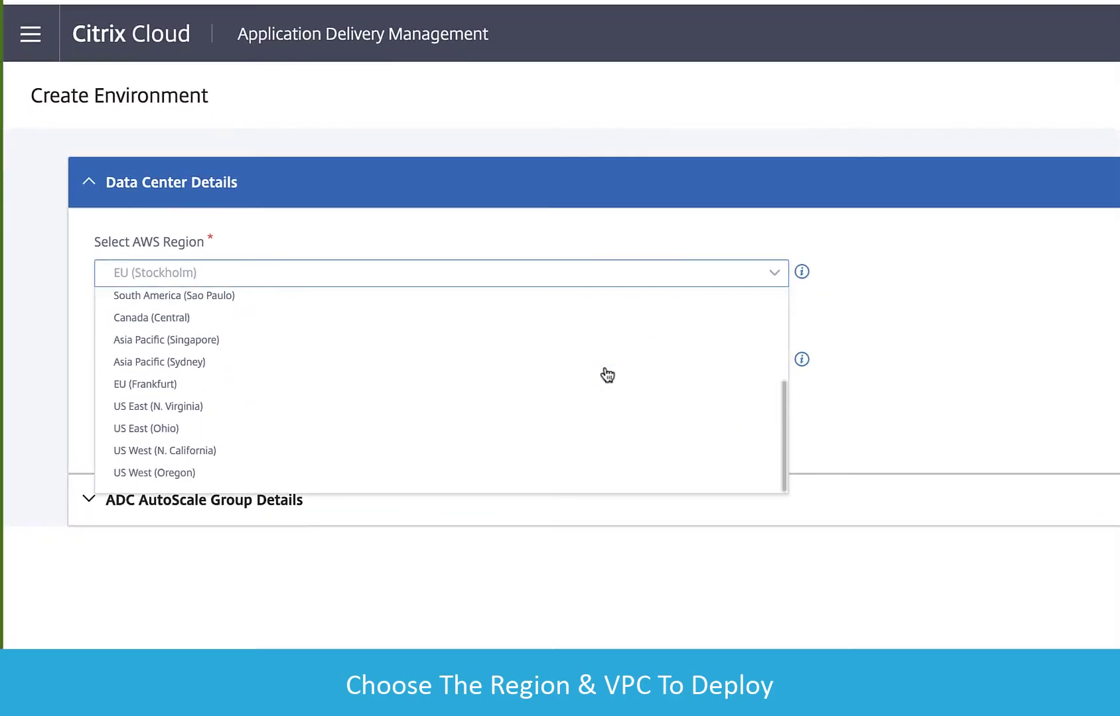
click(302, 414)
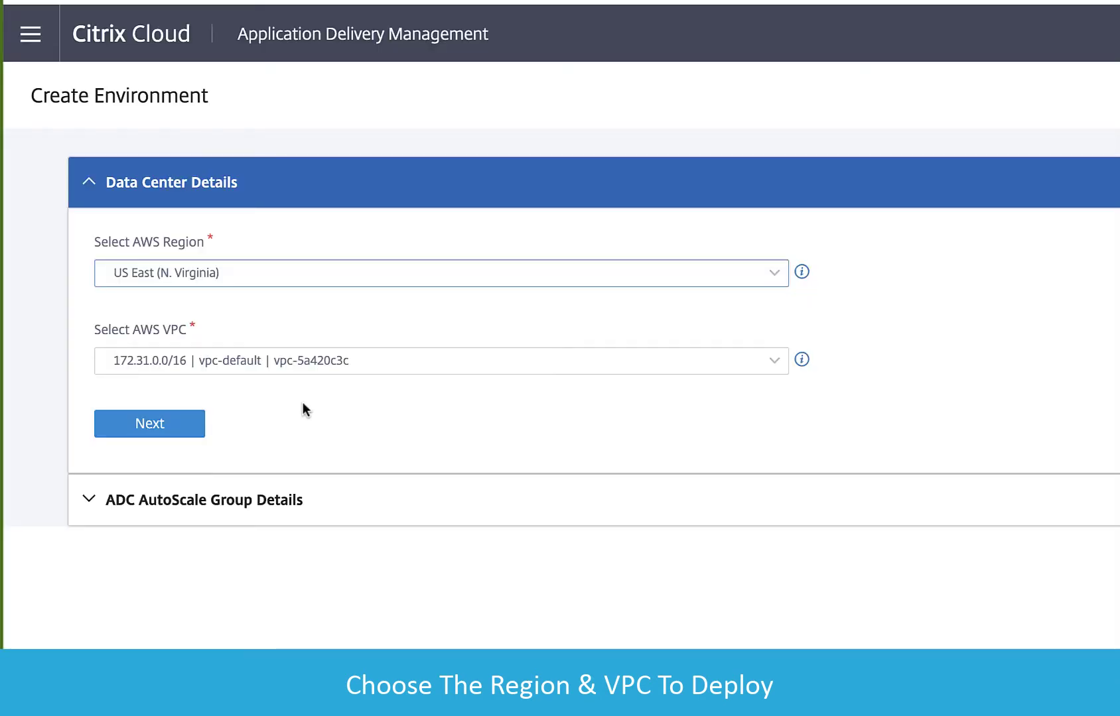
click(313, 367)
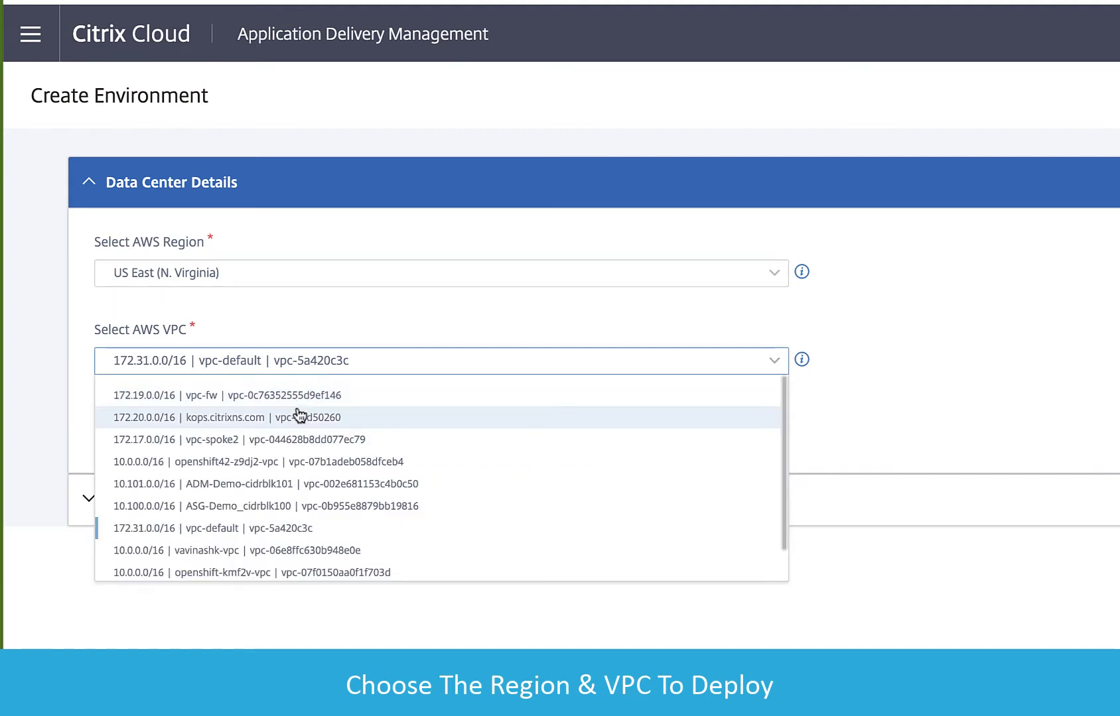
click(295, 483)
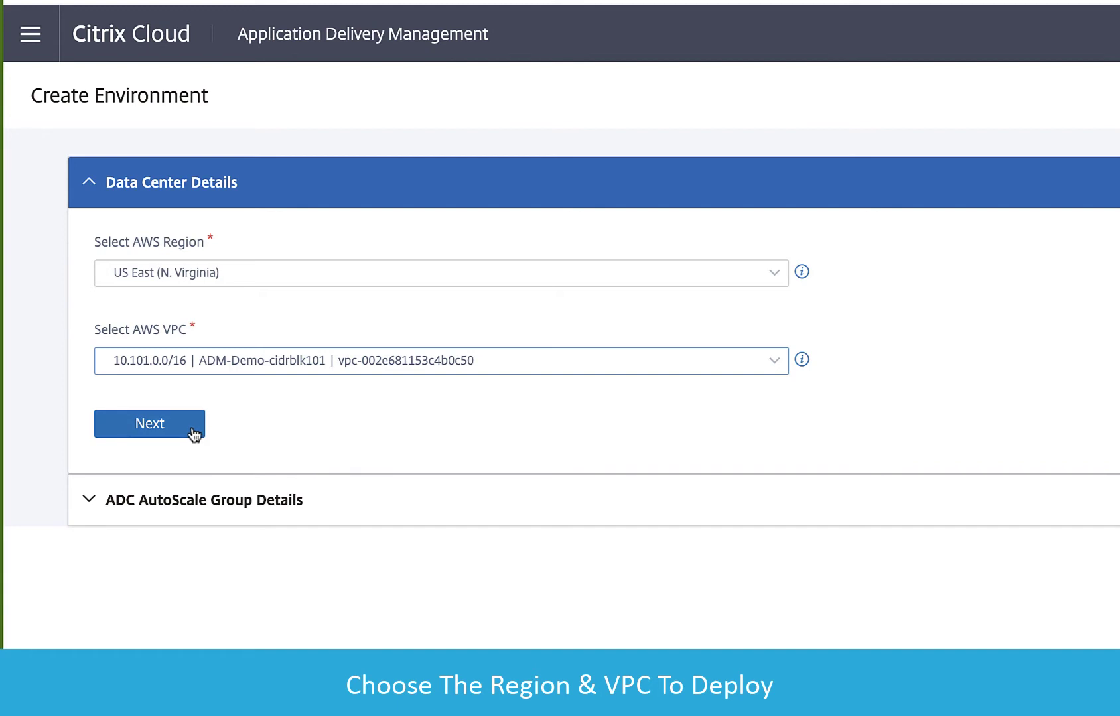
Name the autoscale group aws-asg-demo, in zone us-east-1a, with Evaluation licensing
click(192, 432)
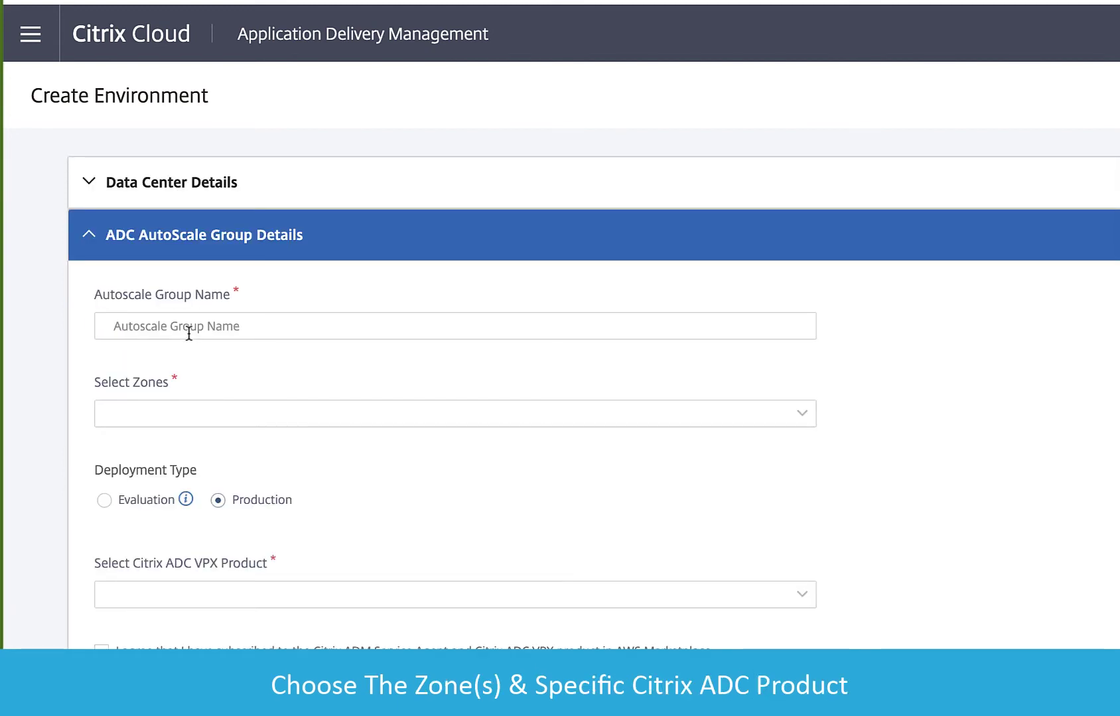
click(188, 334)
text(aws-asg-demo)
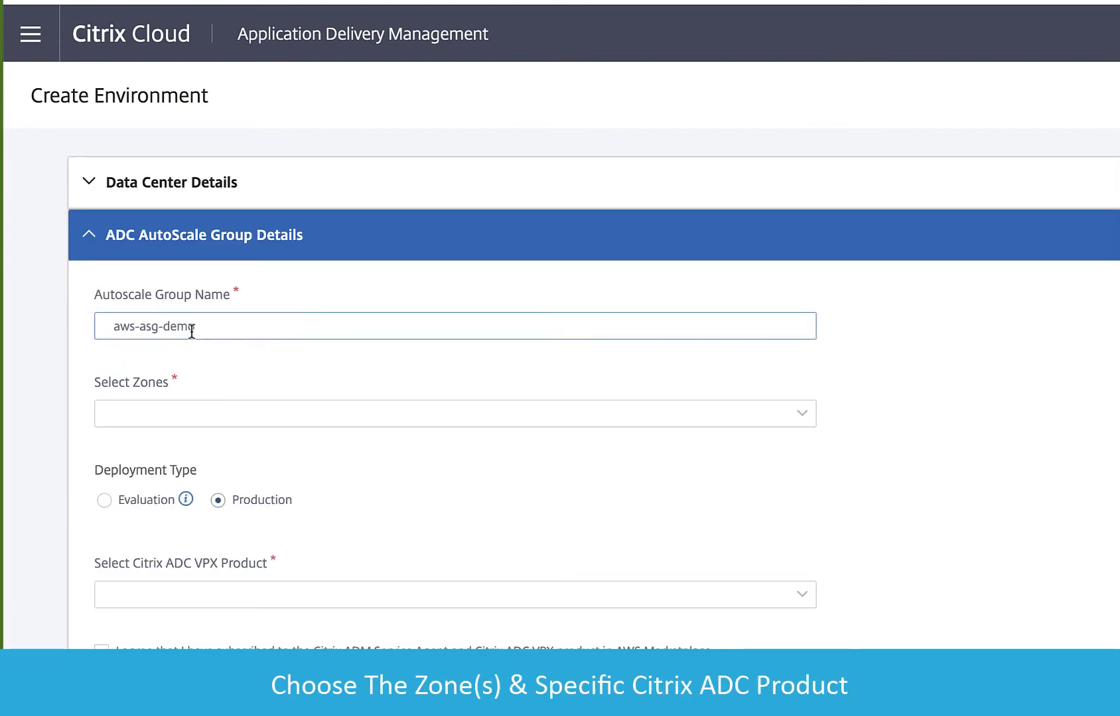
click(244, 422)
click(195, 451)
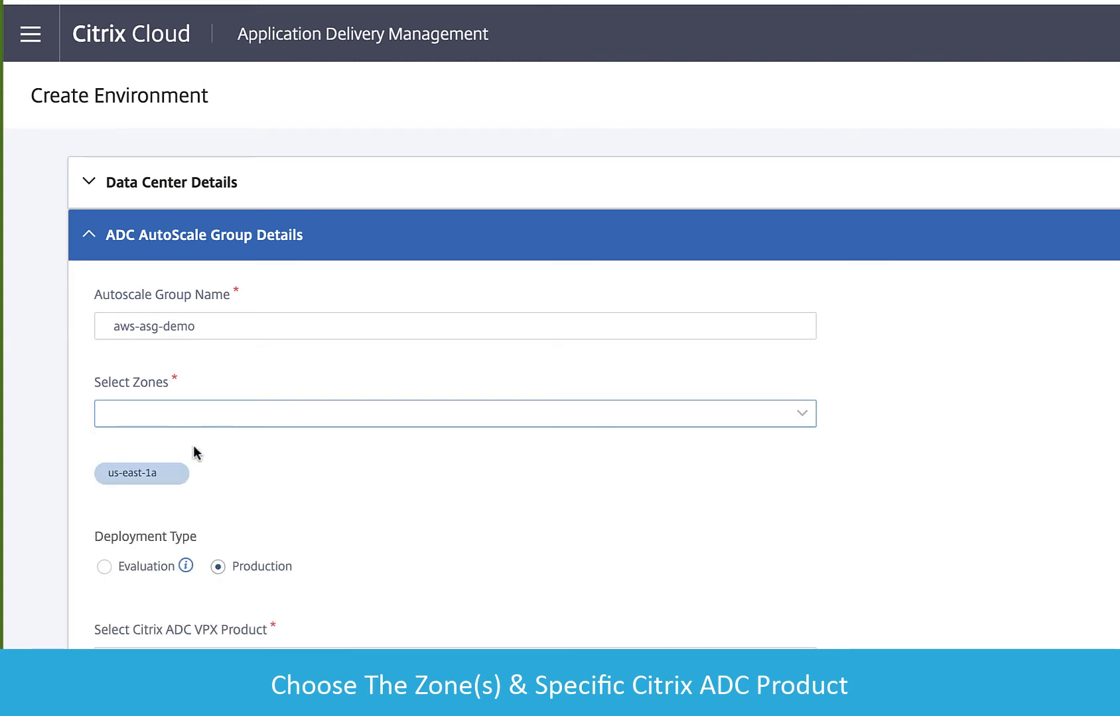
click(137, 568)
Select Citrix ADC VPX Express - 20 Mbps and subscribe to the ADM Service Agent AMI
mouse_move(186, 567)
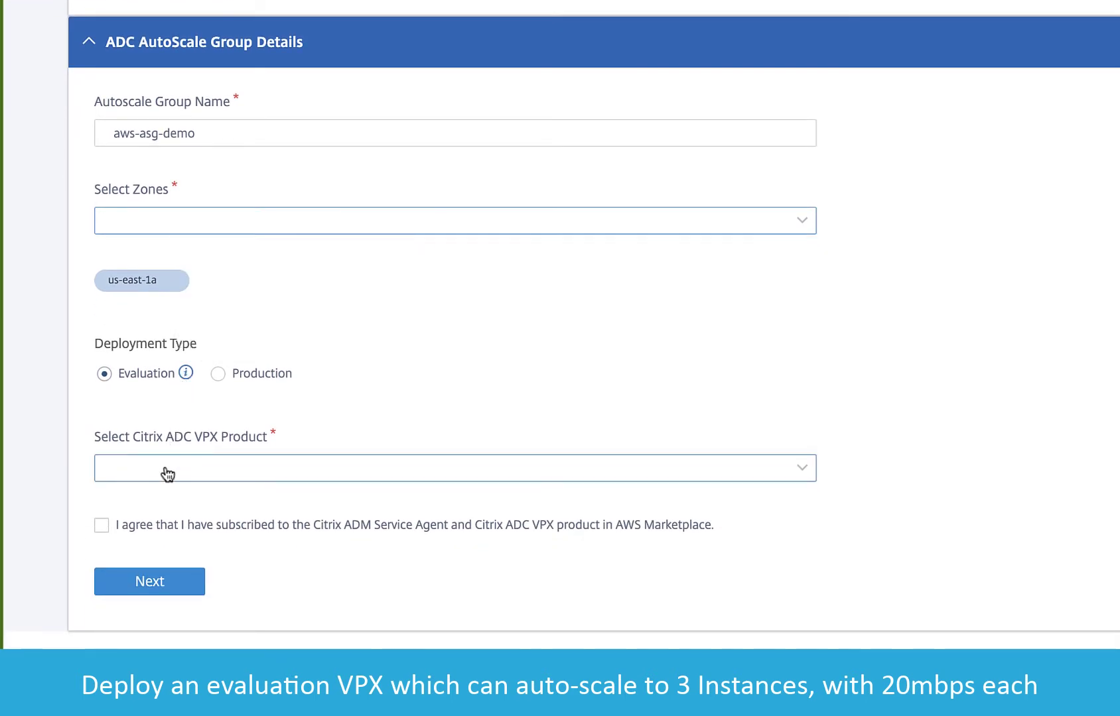
click(167, 473)
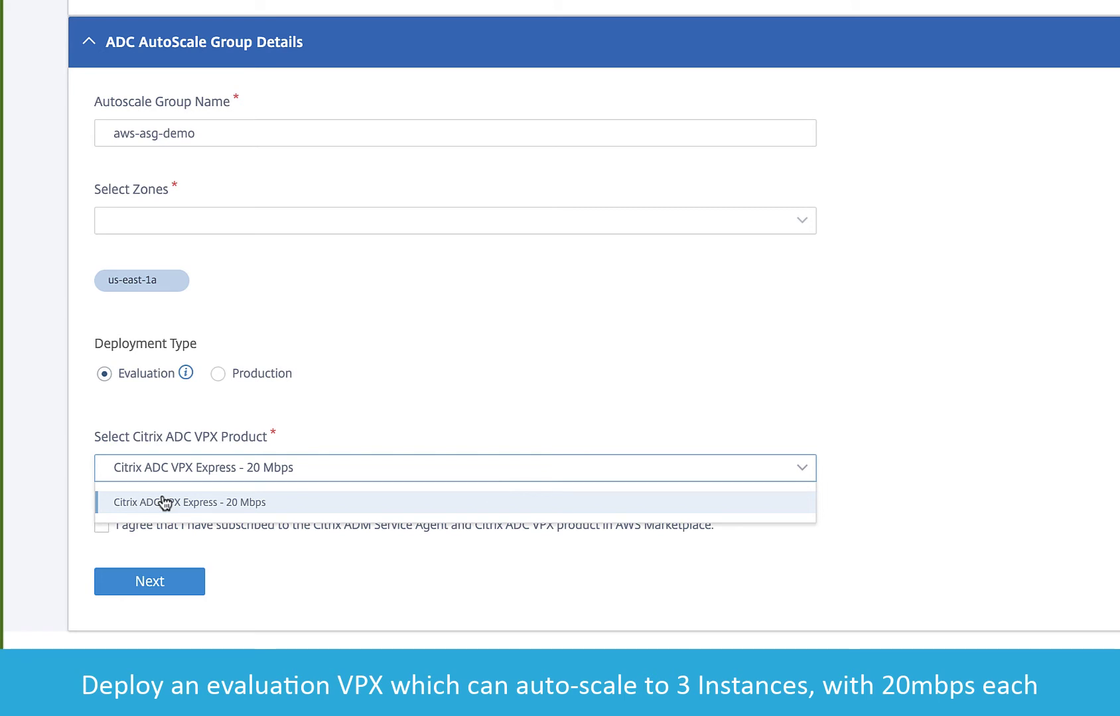
click(165, 503)
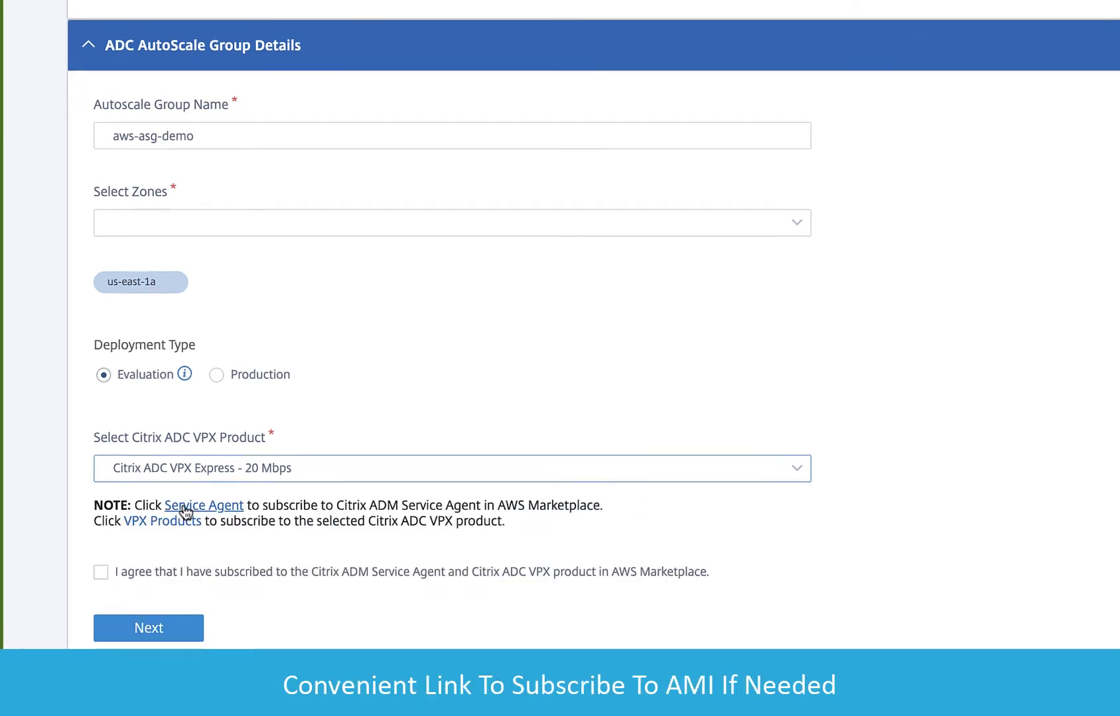
click(184, 508)
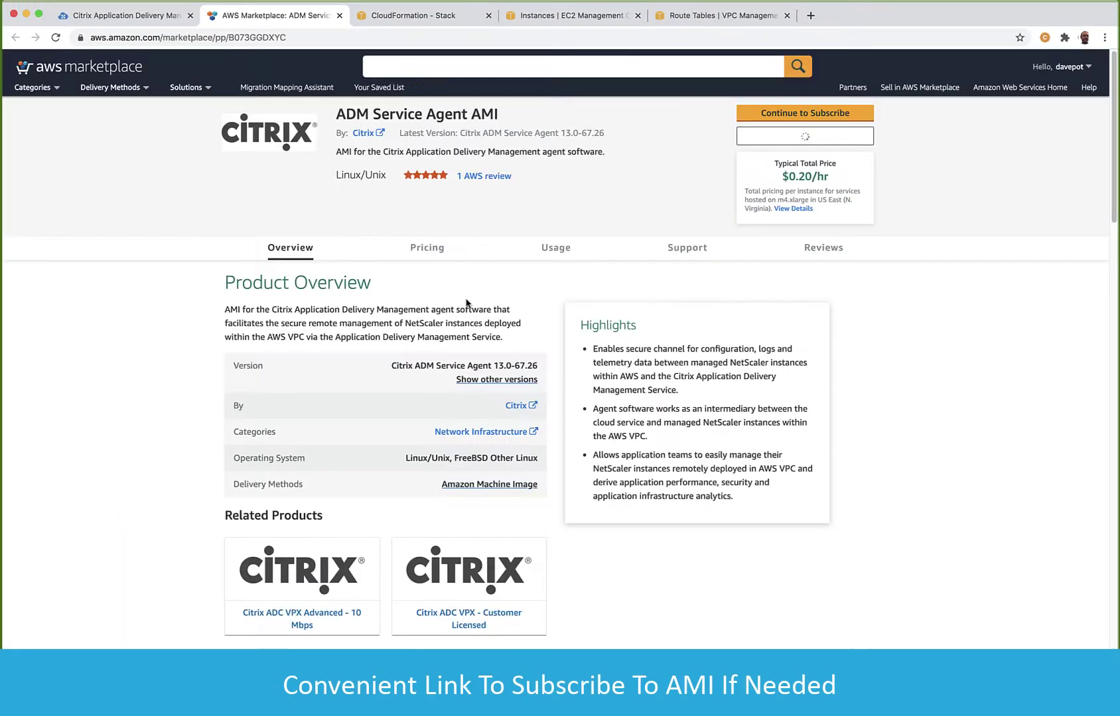
click(747, 114)
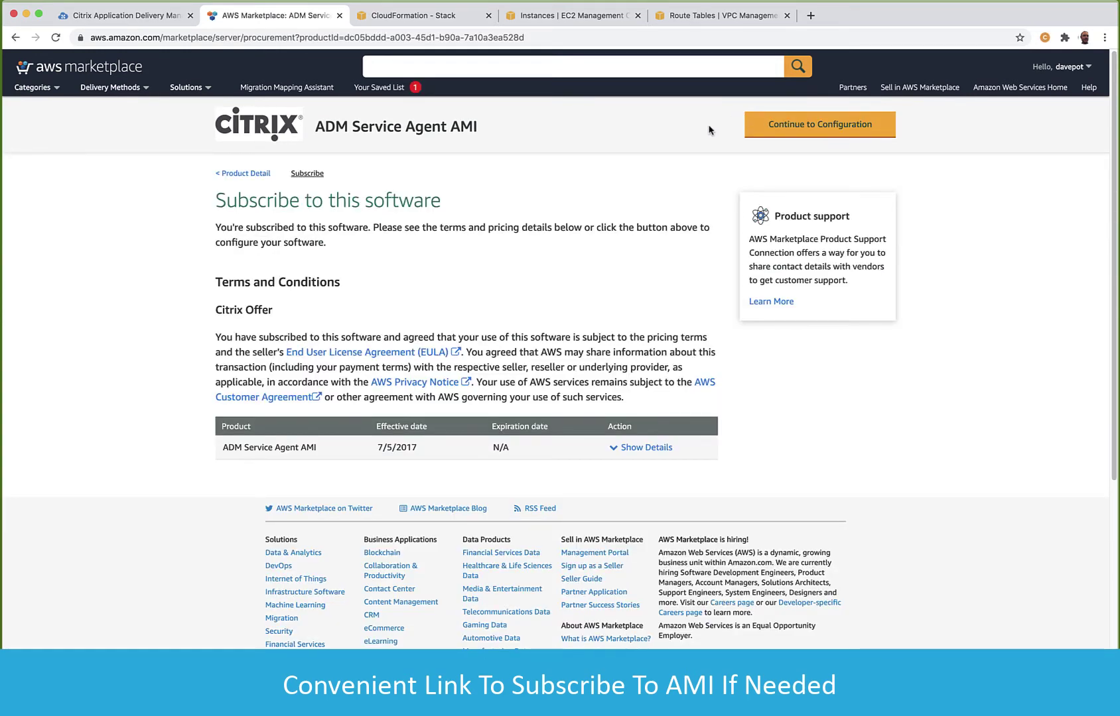
key(super+w)
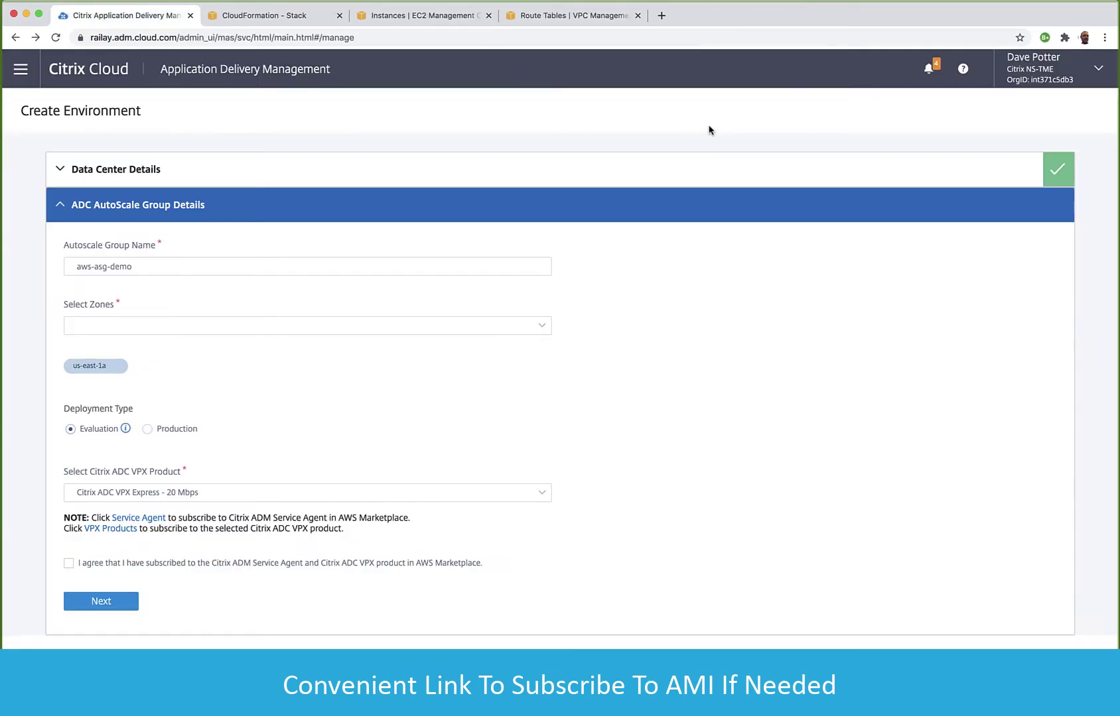
Confirm the marketplace subscriptions and size the VPX instances as m4.xlarge to finish the group details
click(69, 563)
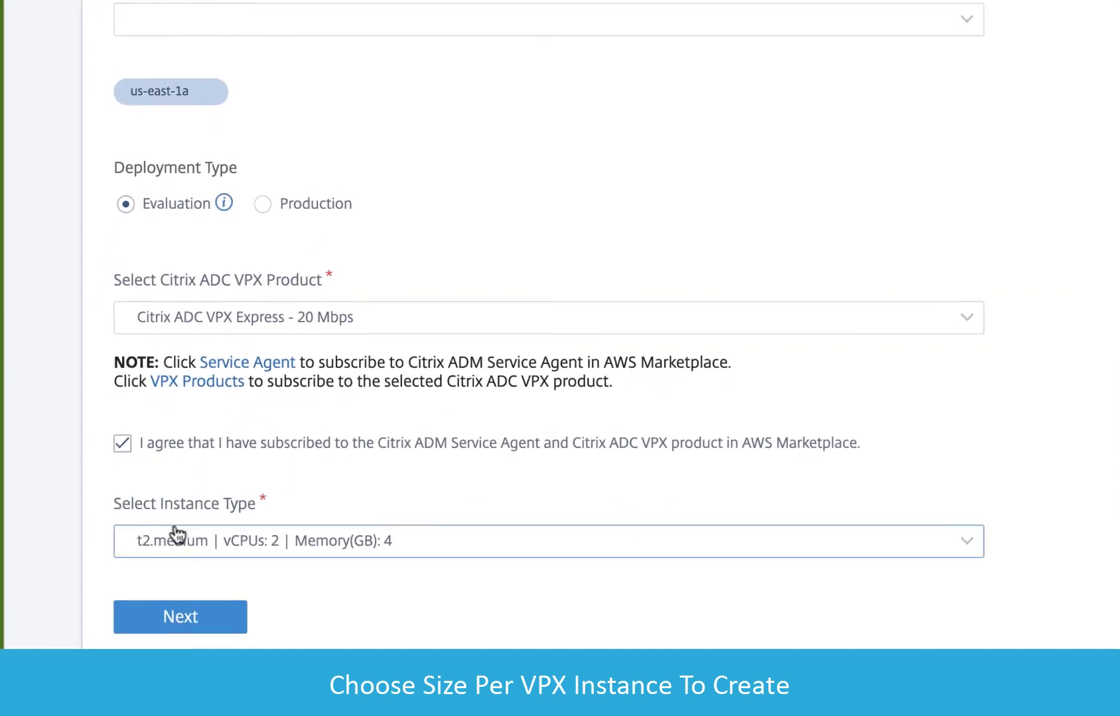
click(176, 535)
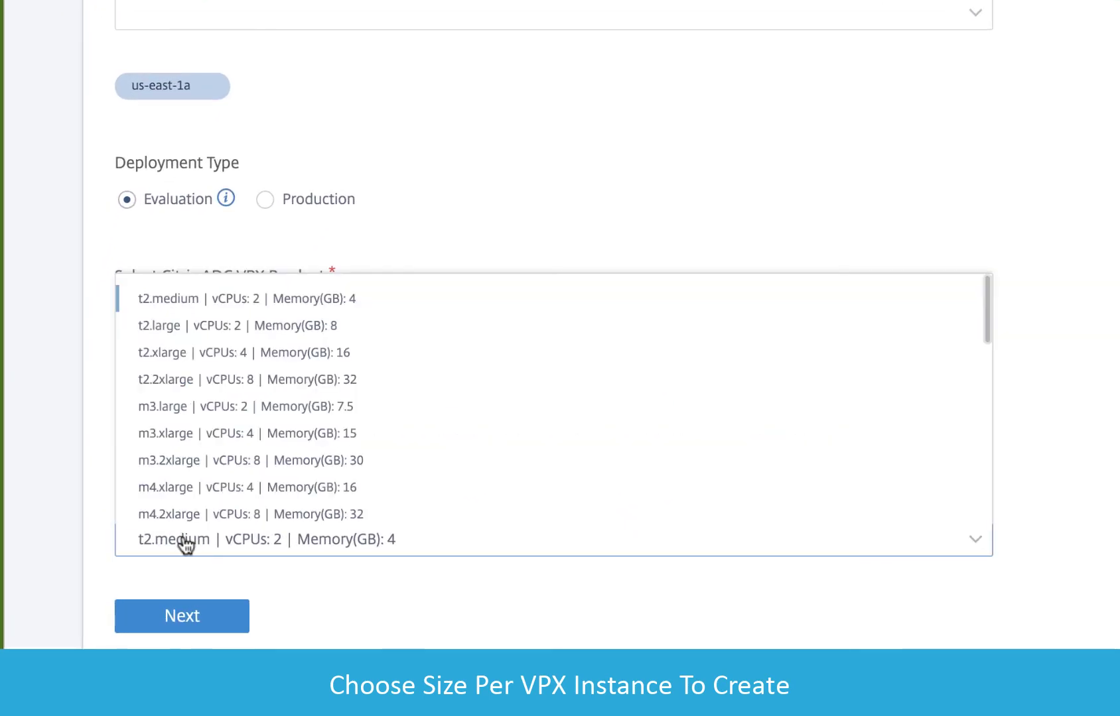
click(198, 489)
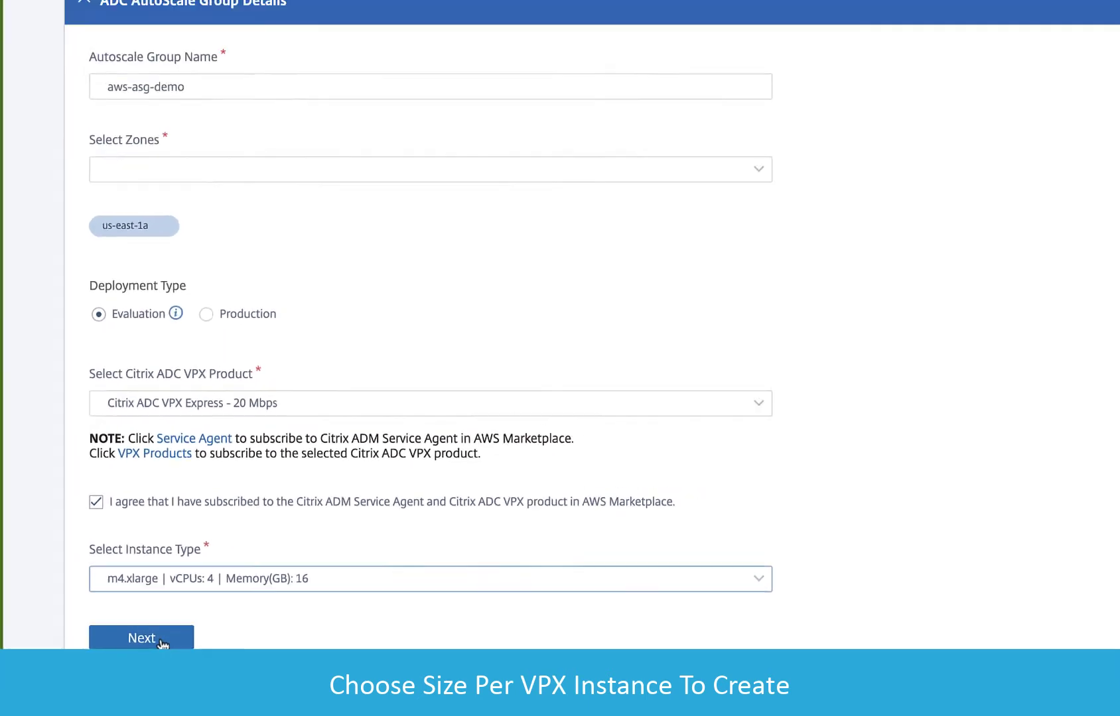
click(192, 615)
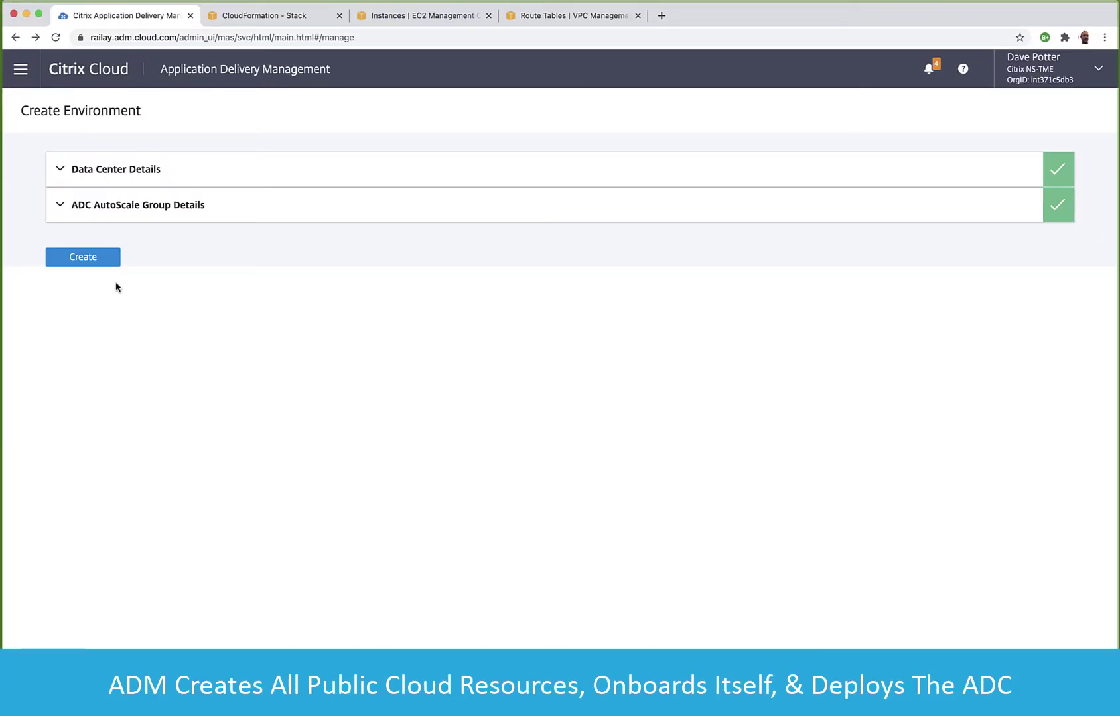
Create the environment and review the autoscale group deployment step details while it deploys
click(110, 258)
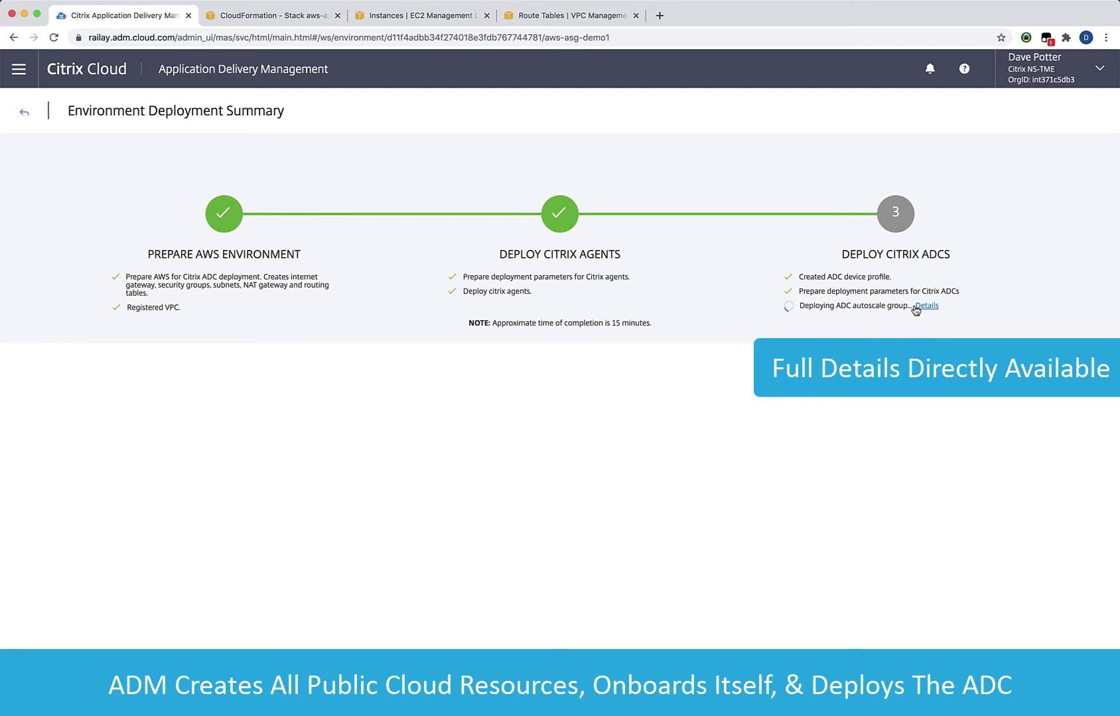
click(915, 307)
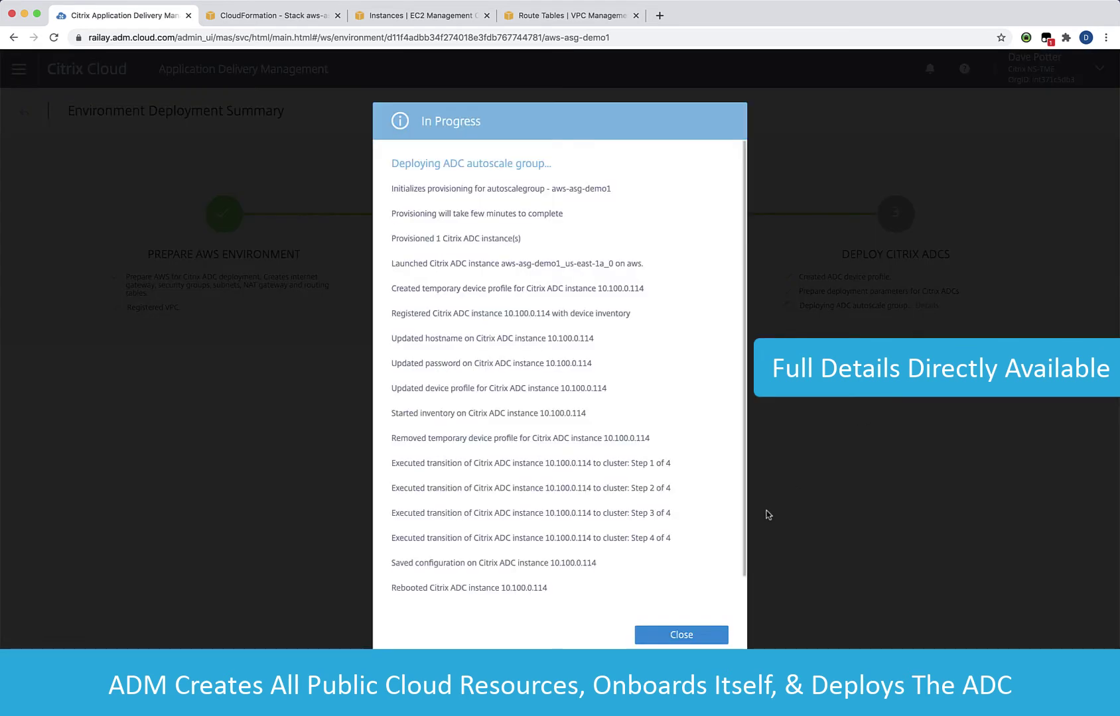
click(652, 641)
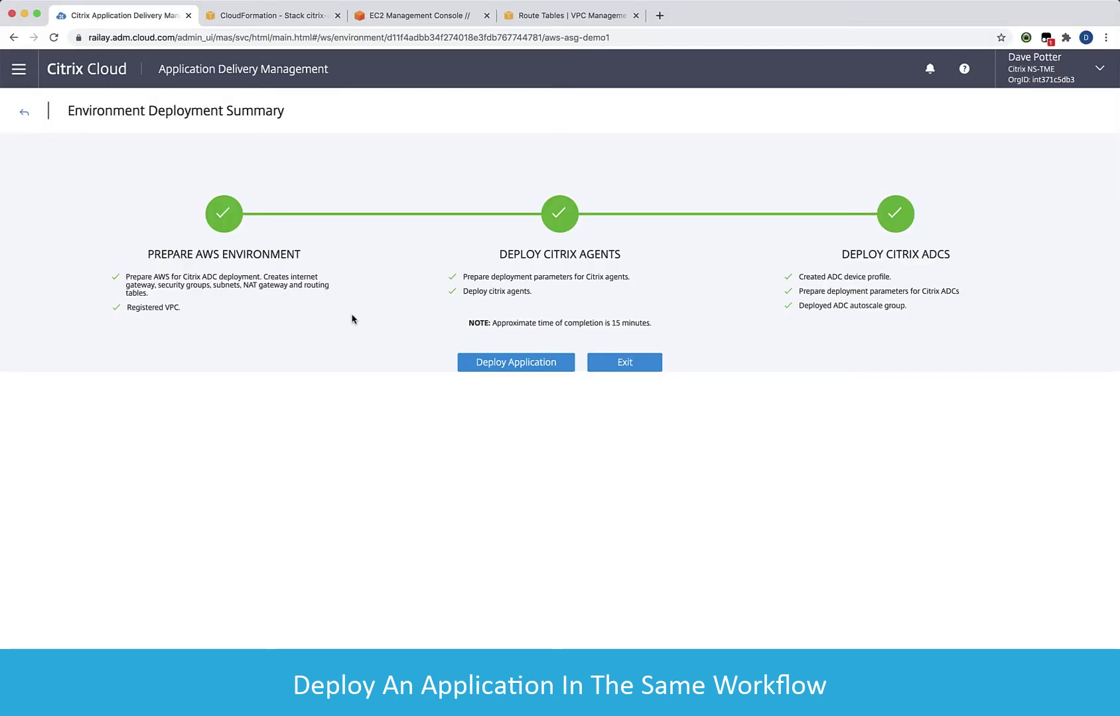
Deploy application aws-asg-demoapp with an auto-generated FQDN over HTTP port 80, then choose a StyleBook
click(507, 367)
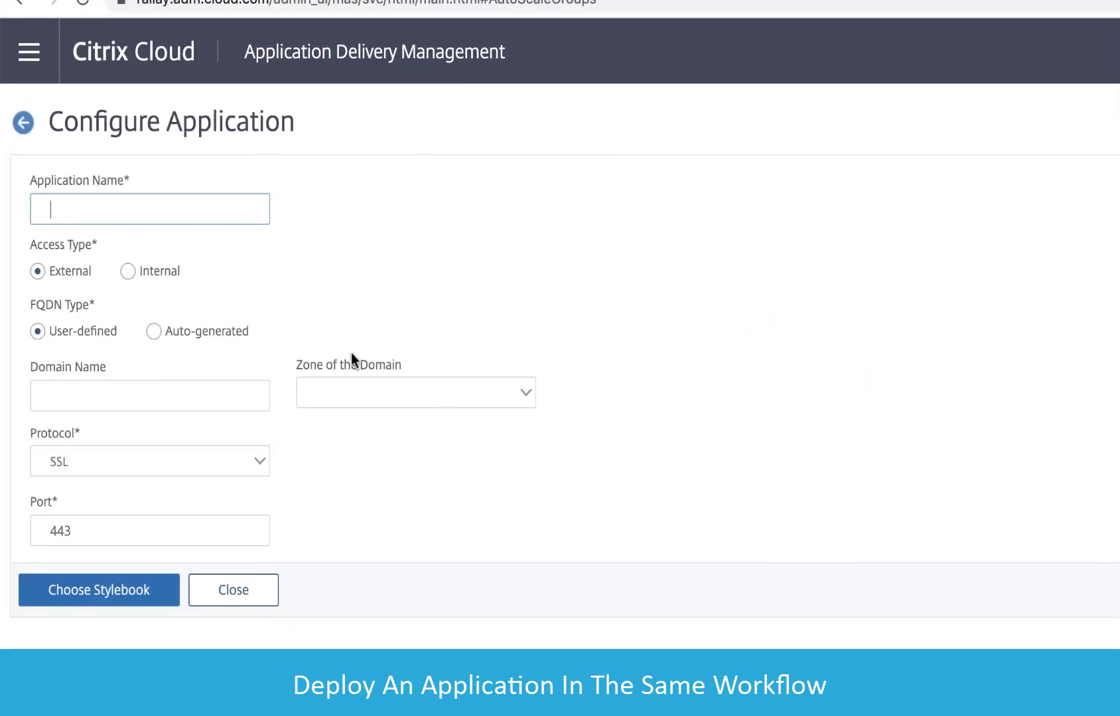
text(aws-asg-demoapp)
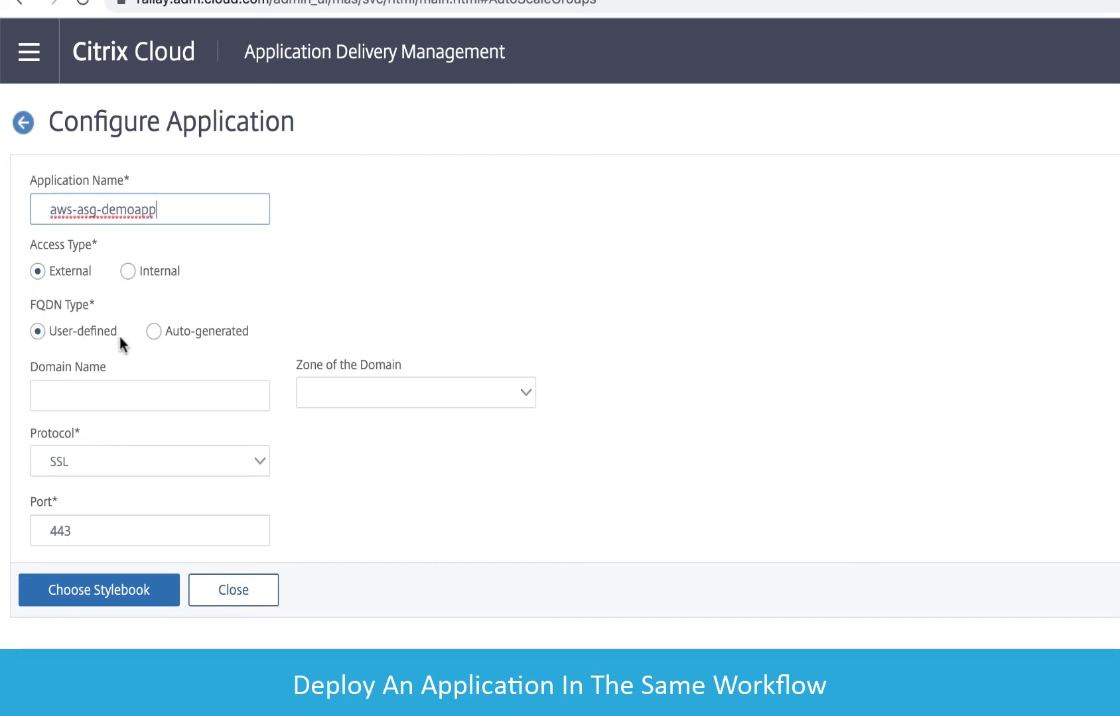
click(153, 331)
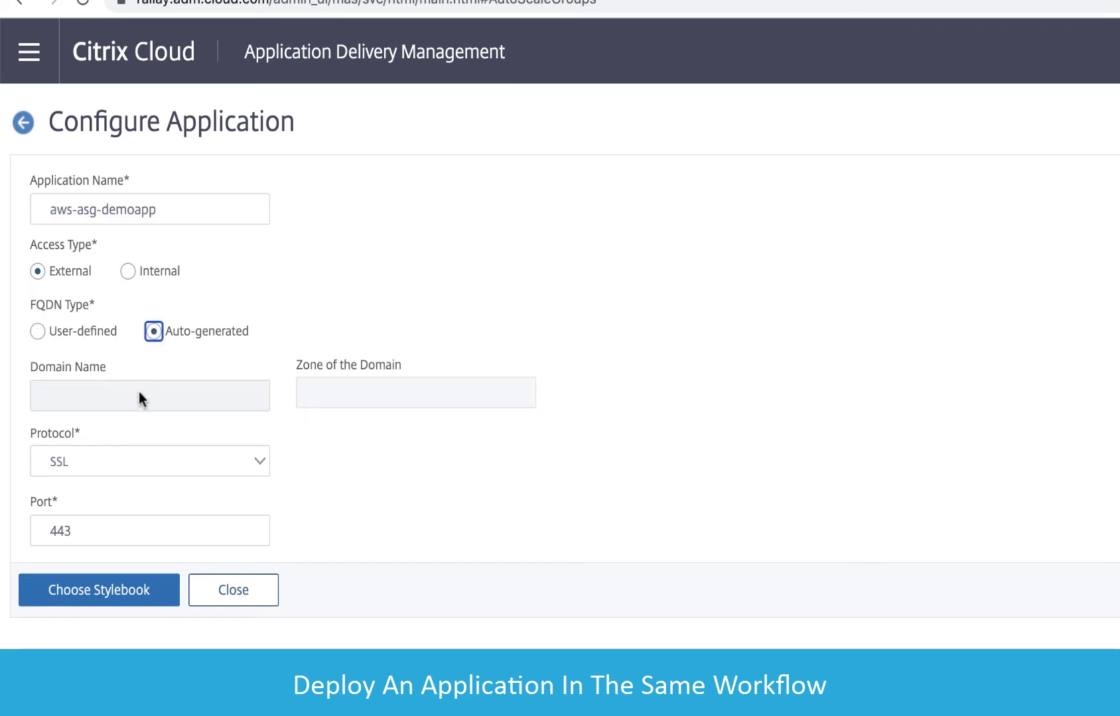
click(137, 459)
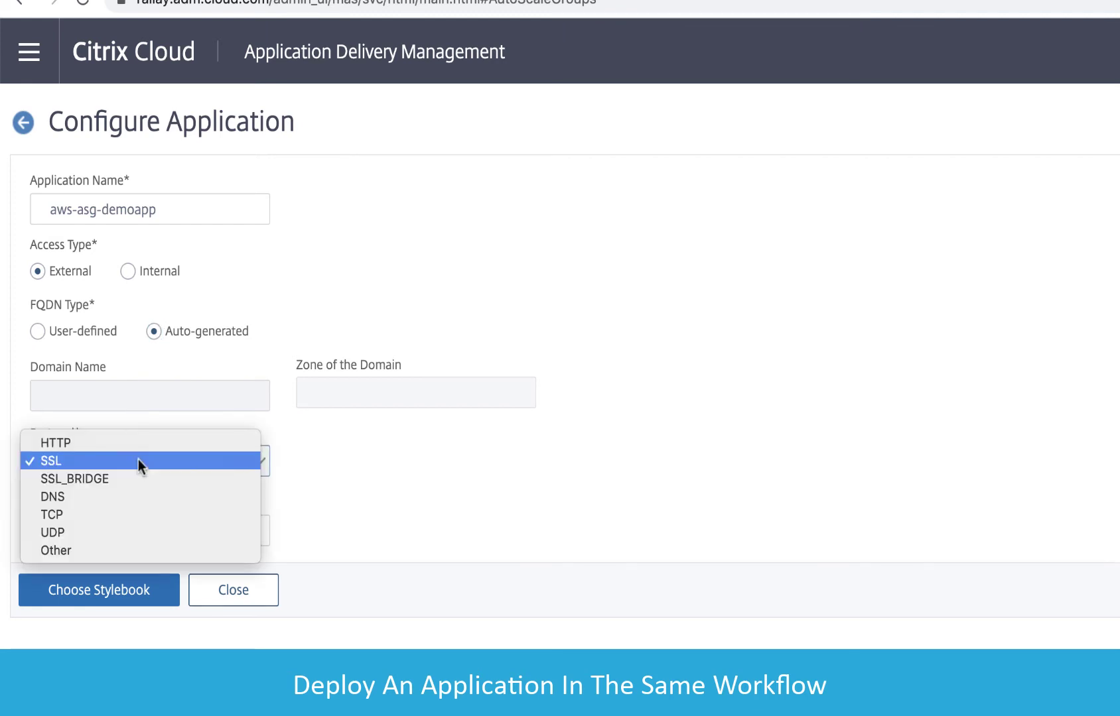
click(136, 442)
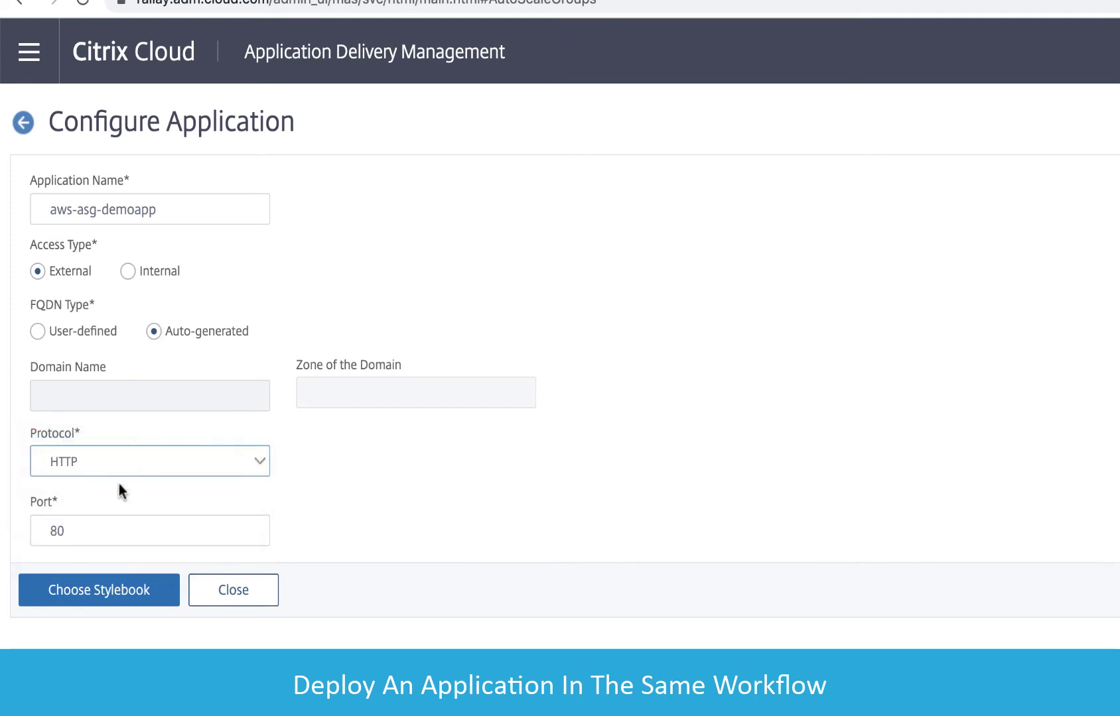
click(88, 507)
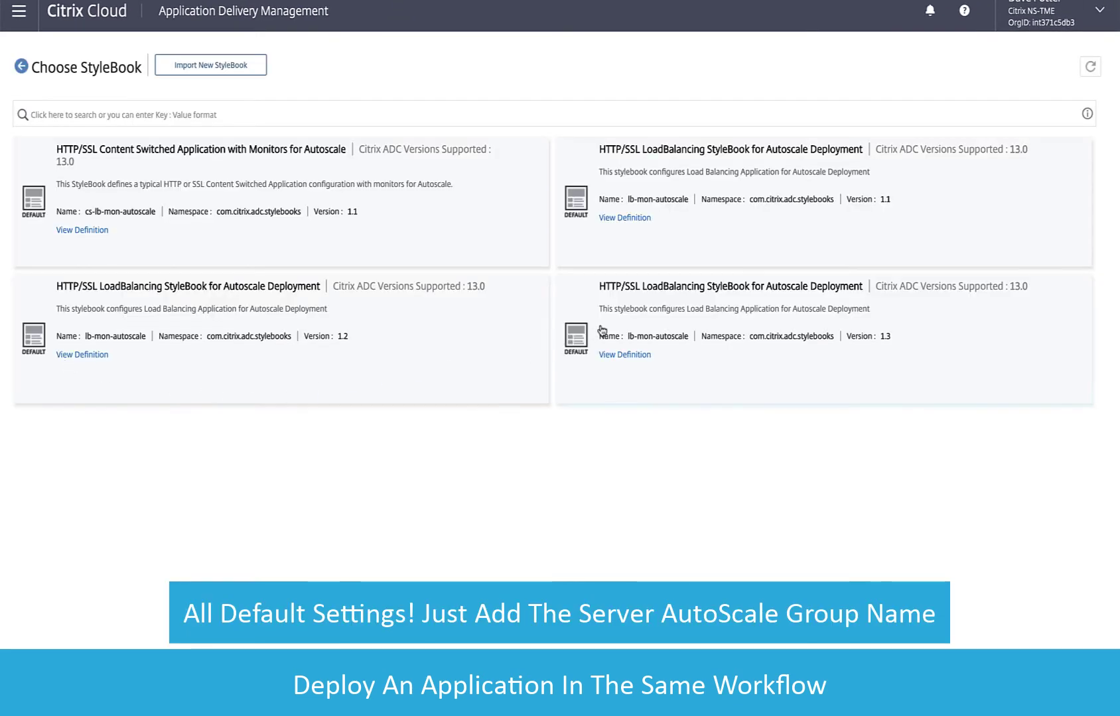
Pick the lb-mon-autoscale 1.3 StyleBook and add cloud server fleet aws-asg-webservers
click(691, 313)
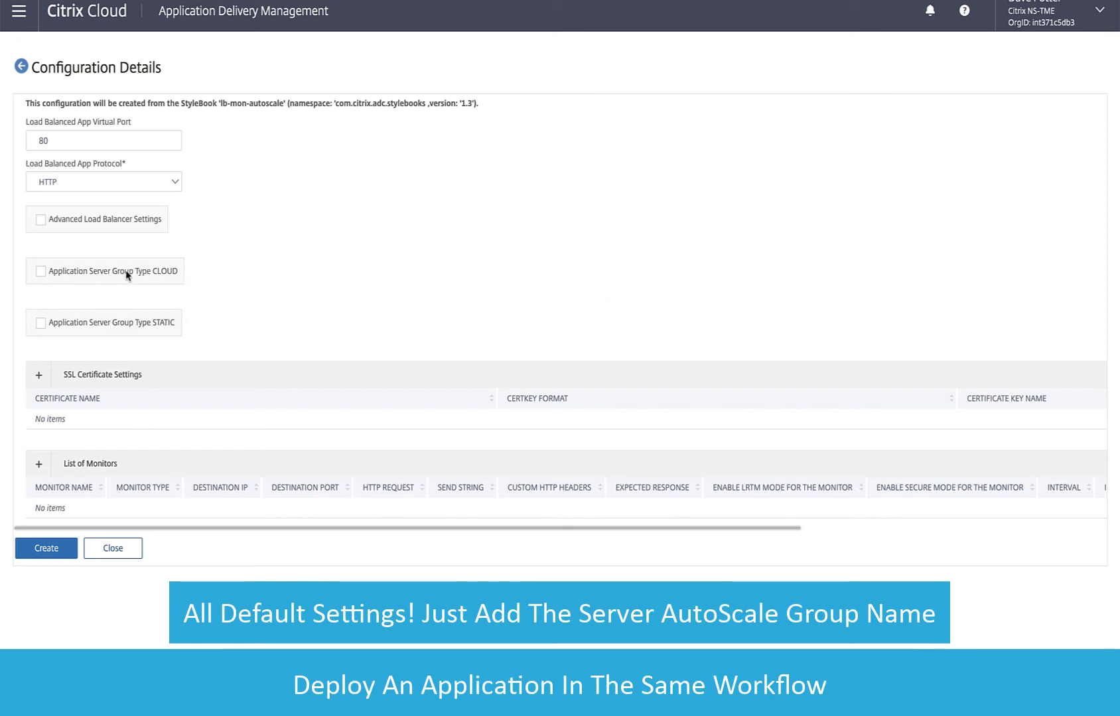
click(40, 272)
click(64, 329)
text(aws-asg-webservers)
Enable static application servers and add server 192.168.10.2 on port 80
scroll(316, 542, down, 3)
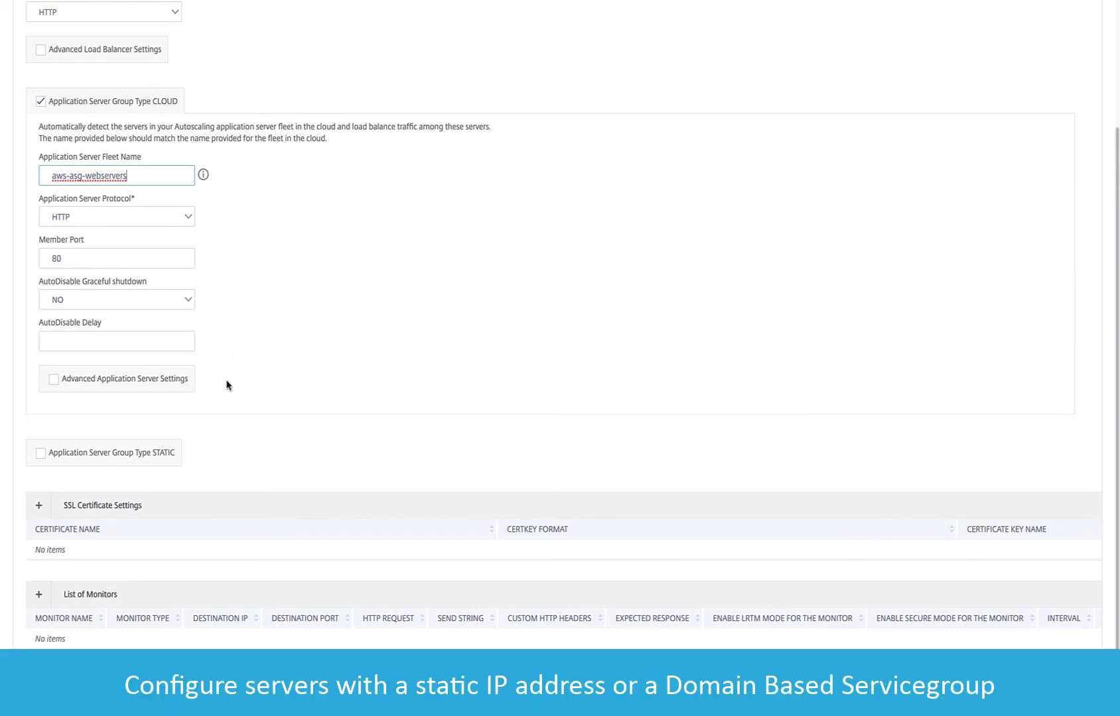
click(154, 456)
scroll(290, 444, down, 3)
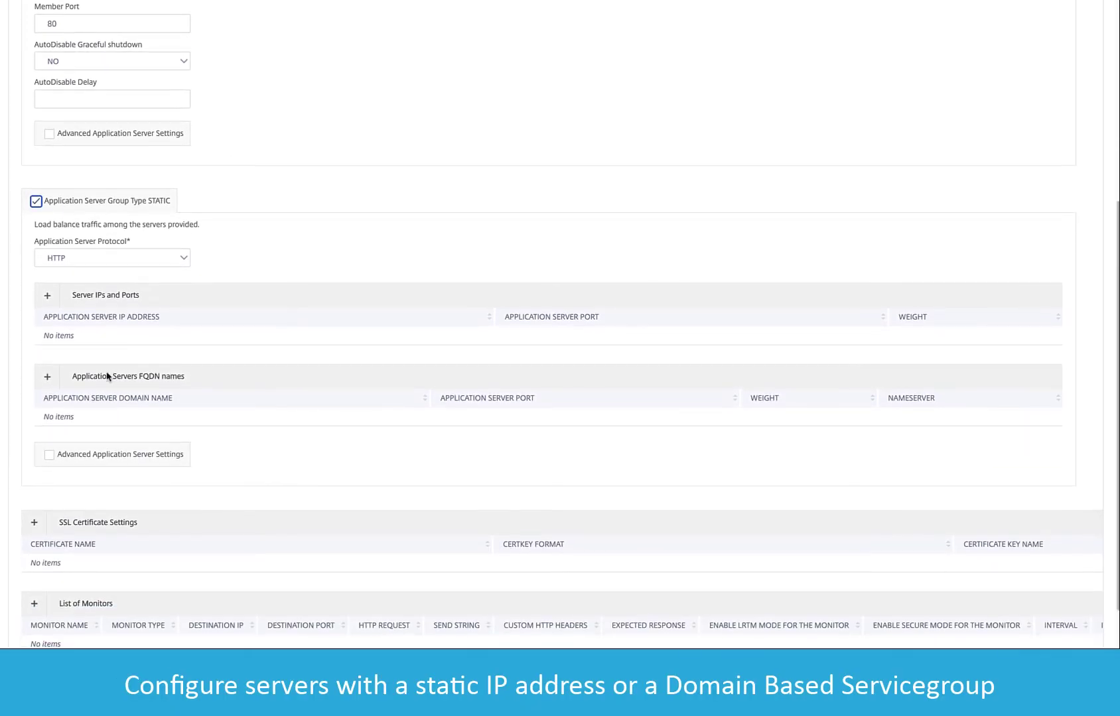
click(47, 295)
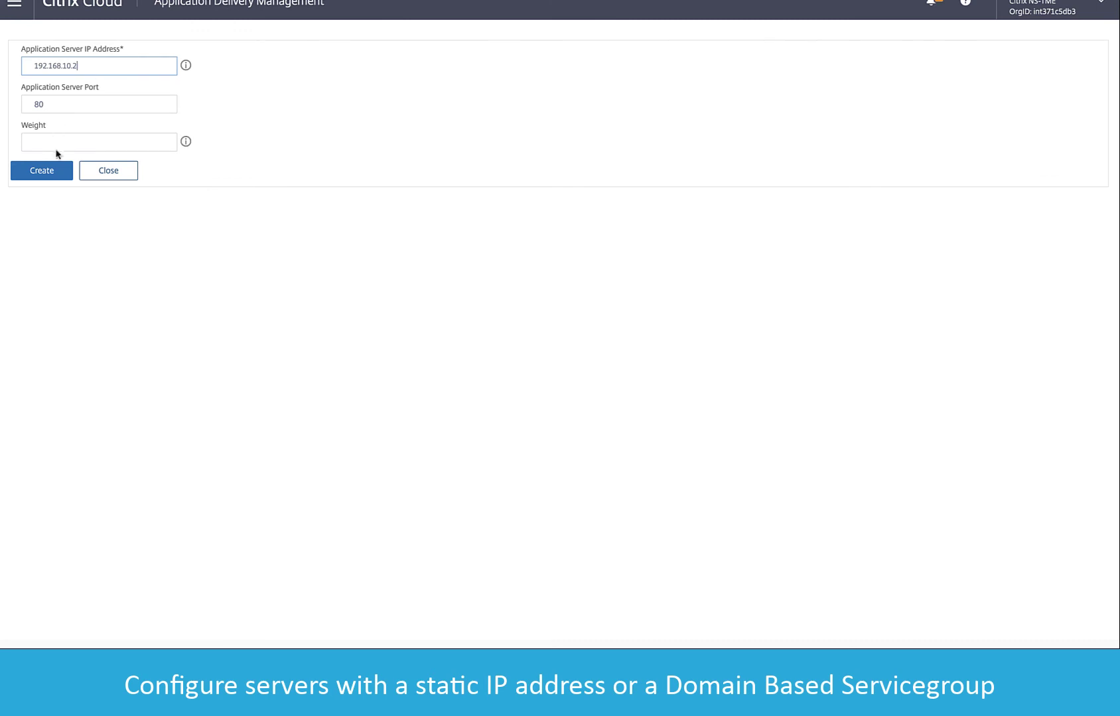
click(50, 174)
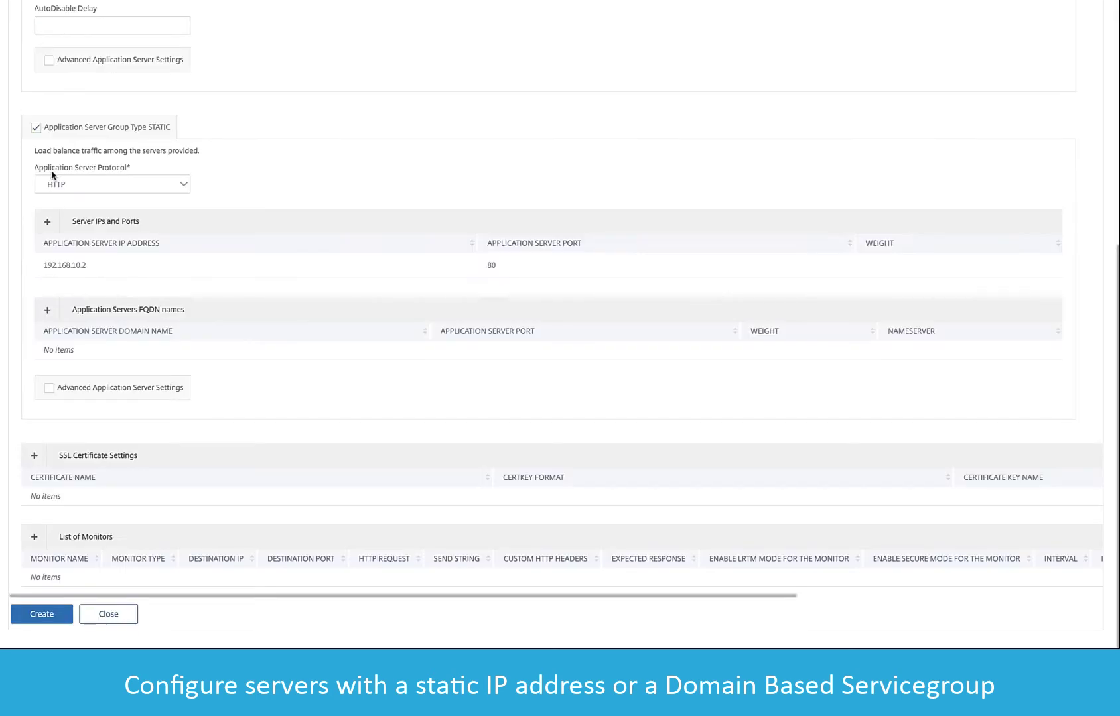
Add domain server dynamic-db-autoscalegroup.mycompany.int:80 with nameserver 172.16.10.2 and show advanced server settings
click(47, 310)
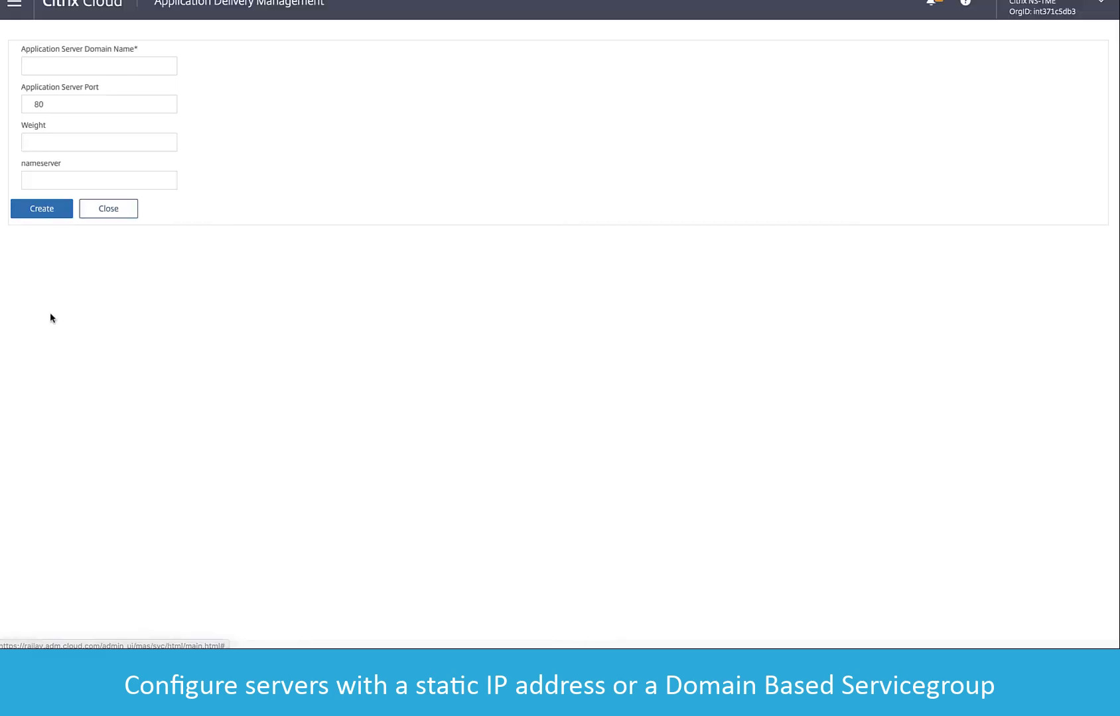
click(76, 67)
text(dynamic-d)
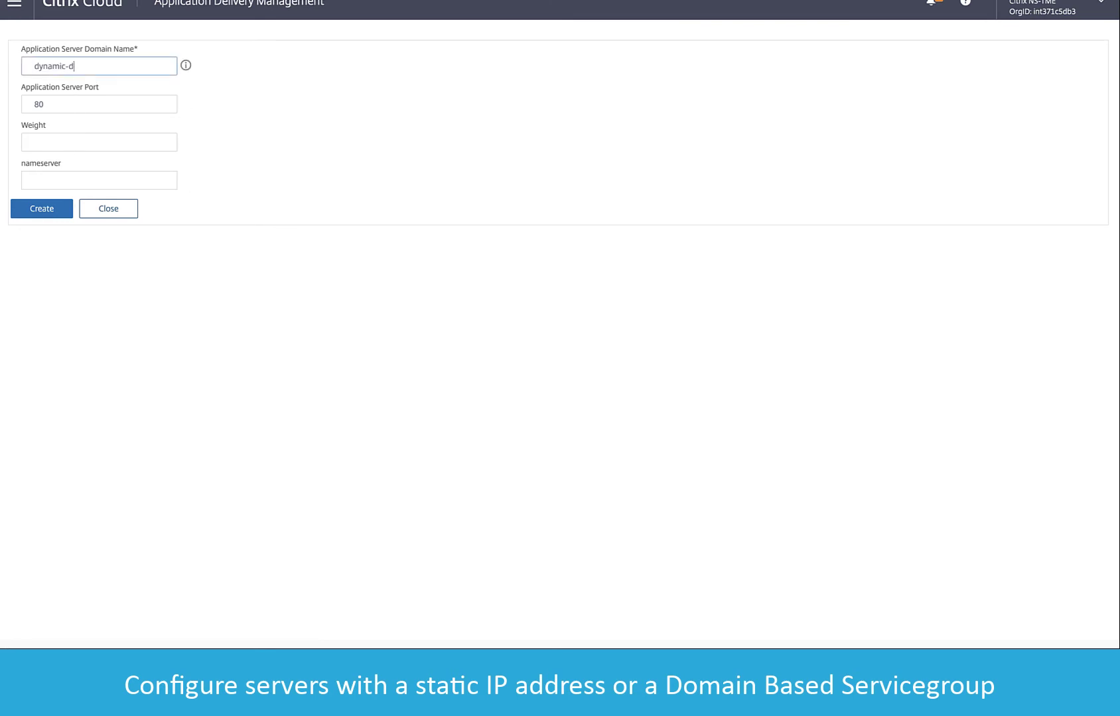
text(b-autoscalegroup.mycompany)
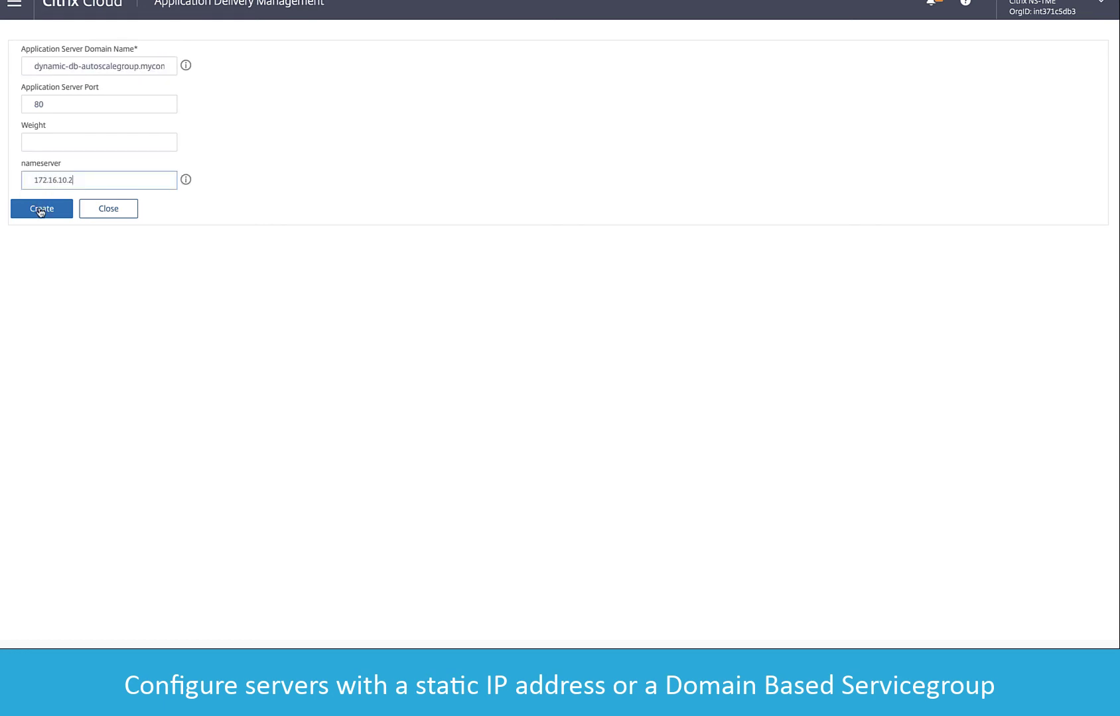
click(40, 209)
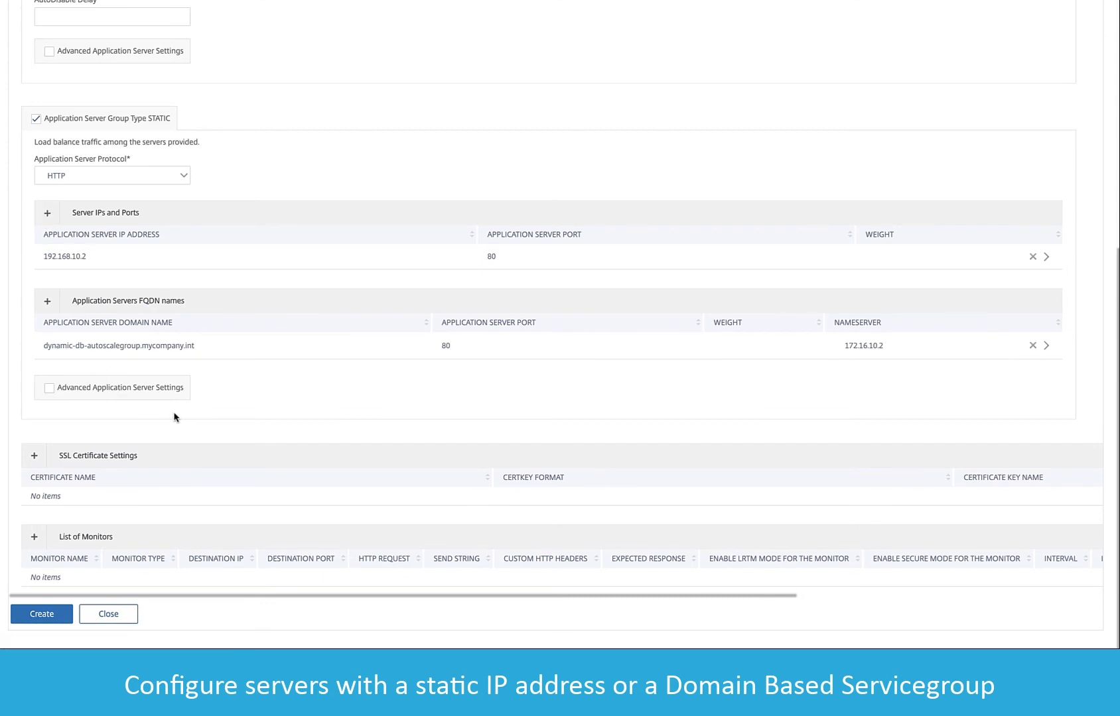
click(48, 389)
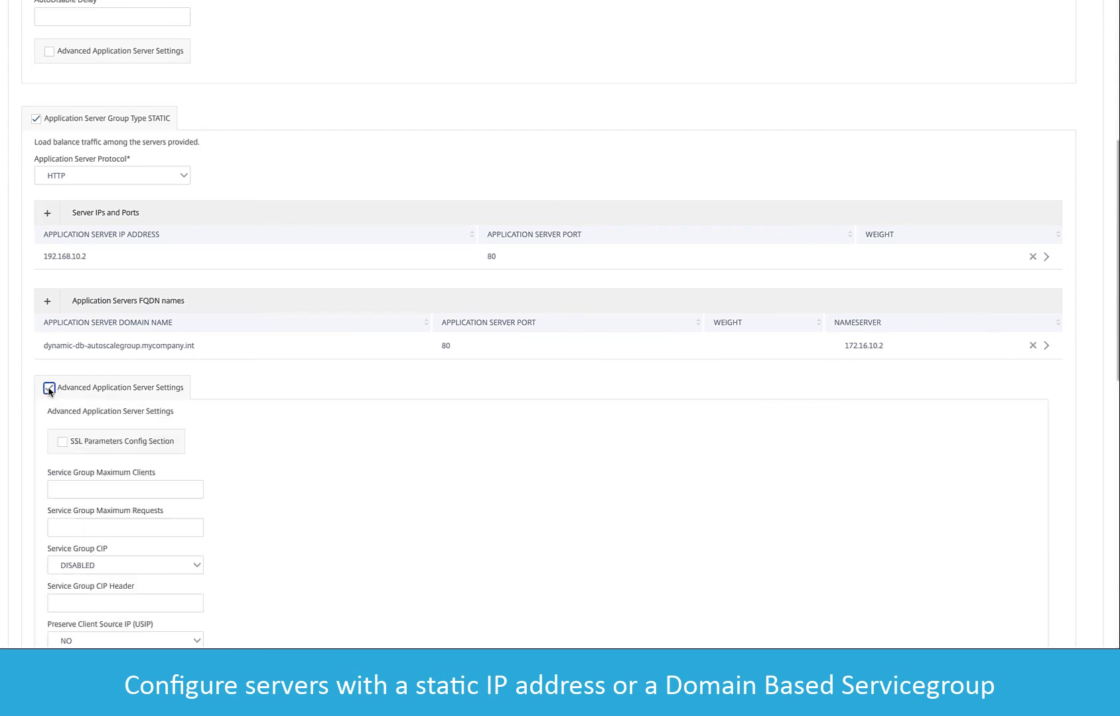
scroll(222, 447, down, 6)
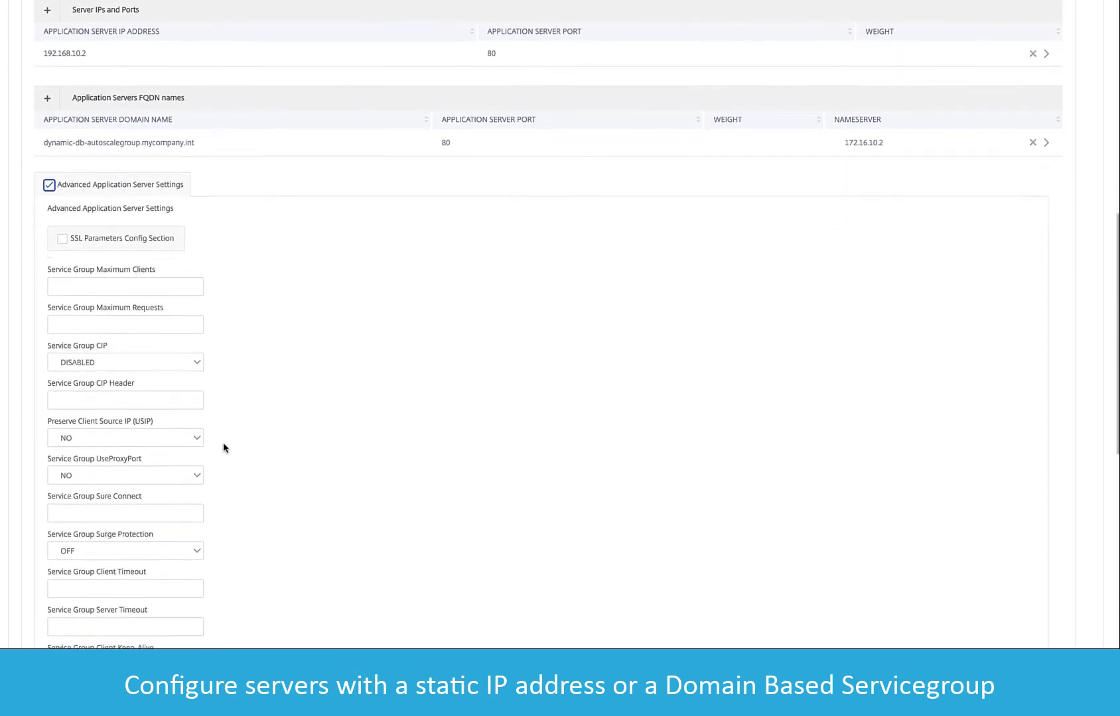
scroll(223, 448, down, 5)
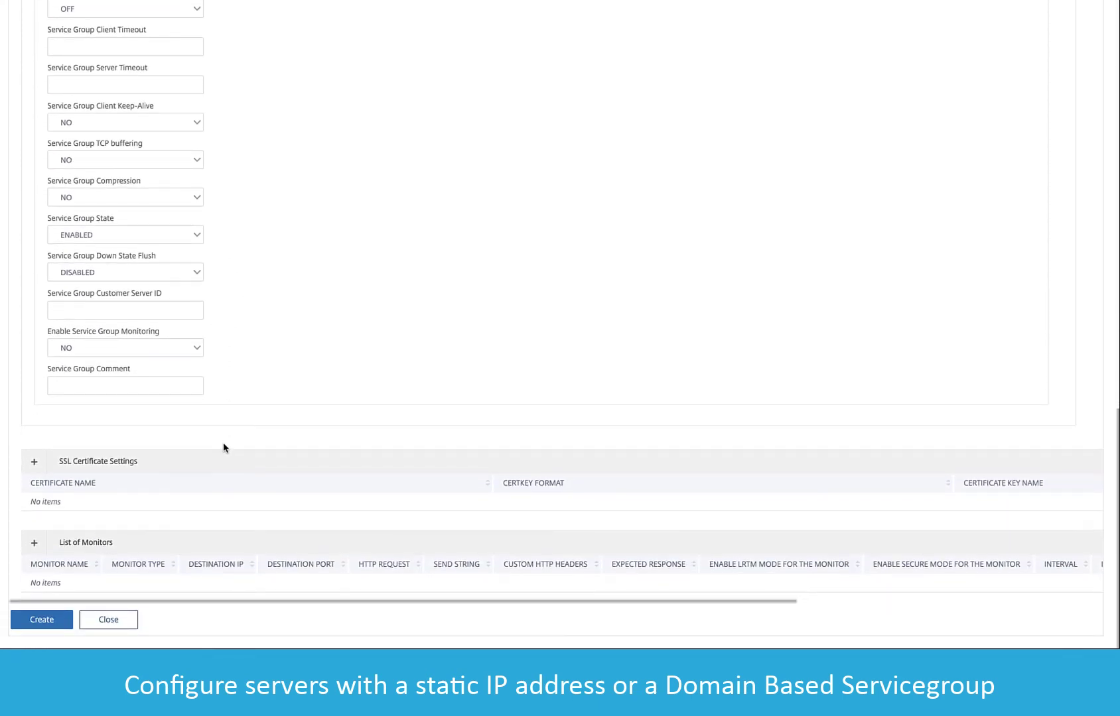
Create the application, copy its generated amazonaws.com domain, and run a load test on the web app
click(38, 623)
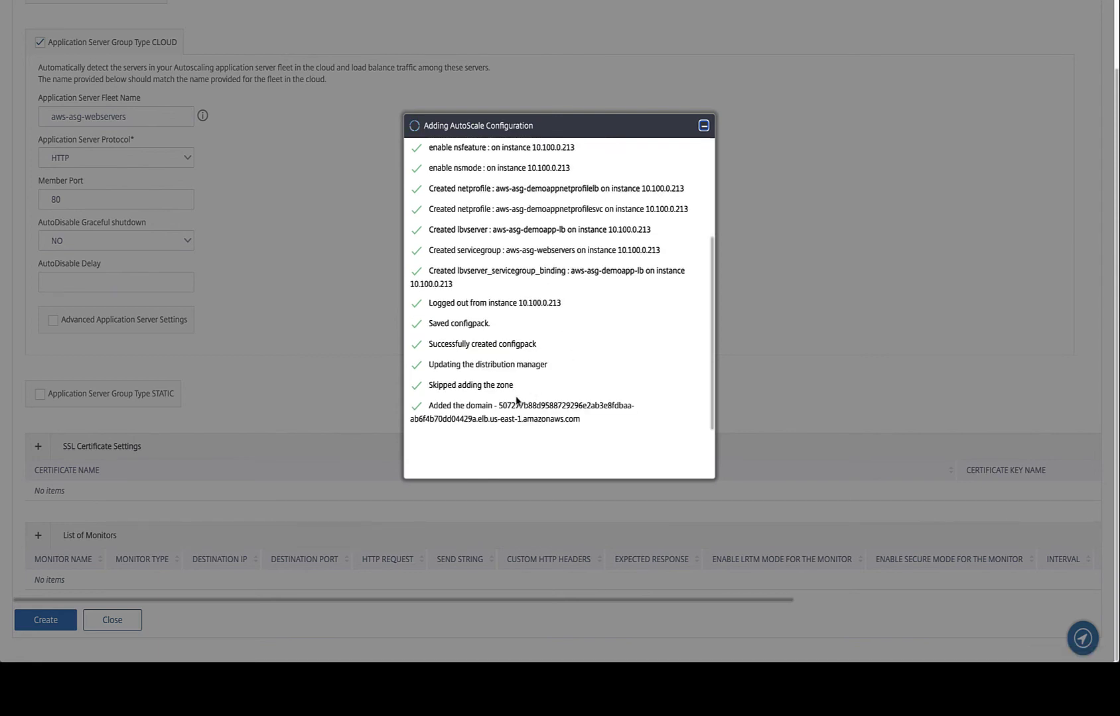
drag(499, 405, 573, 420)
click(591, 427)
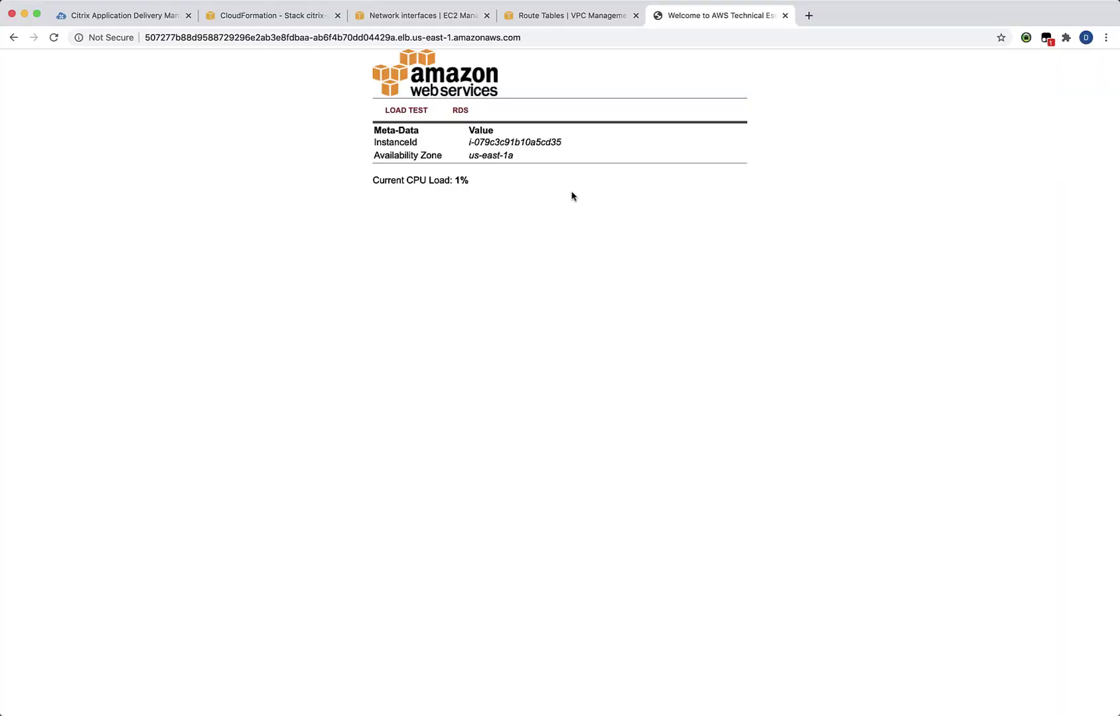
click(414, 112)
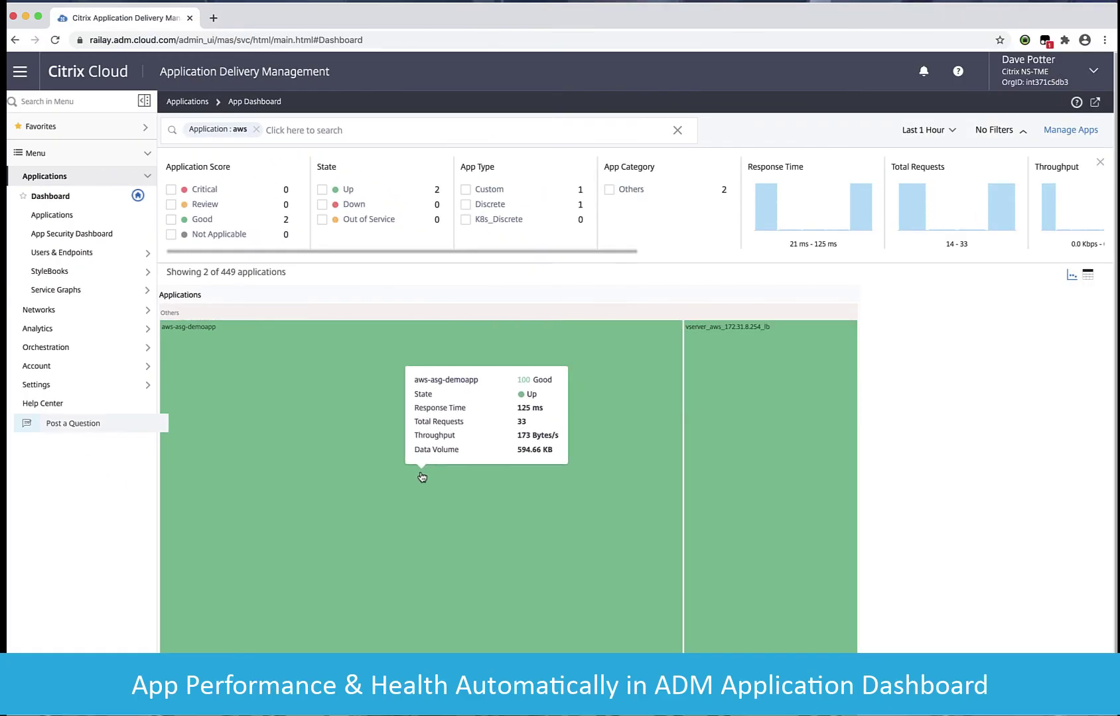
Open aws-asg-demoapp's details and review its Usage tab: zero clients, servers, locations and URLs
click(422, 477)
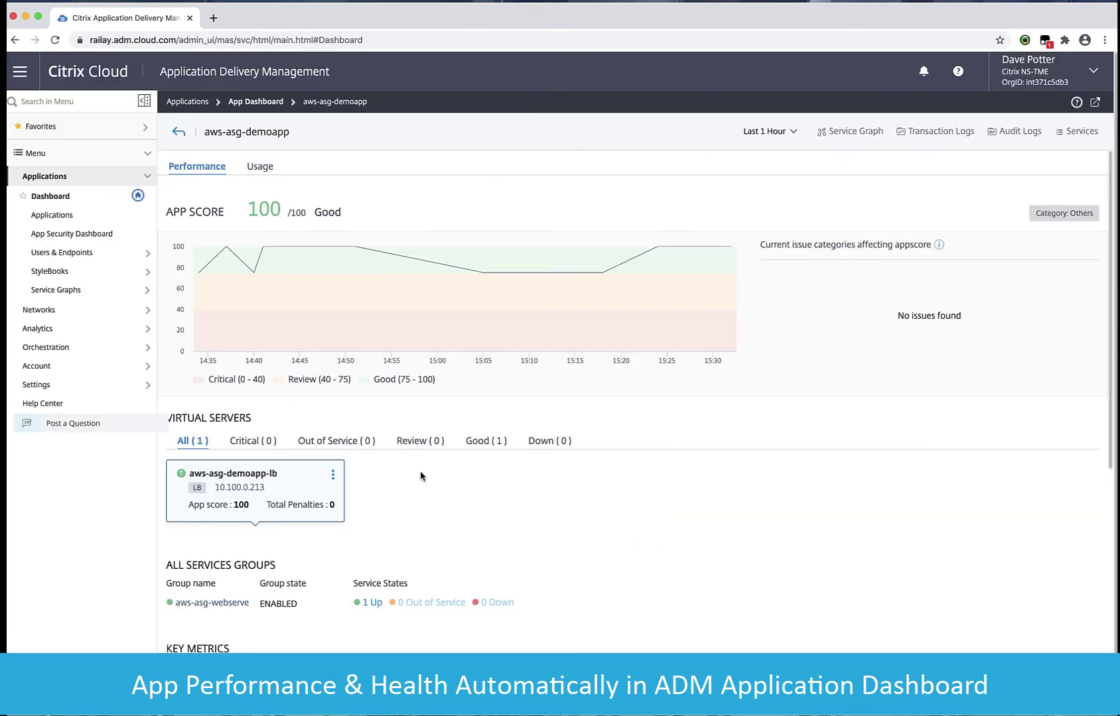
click(259, 167)
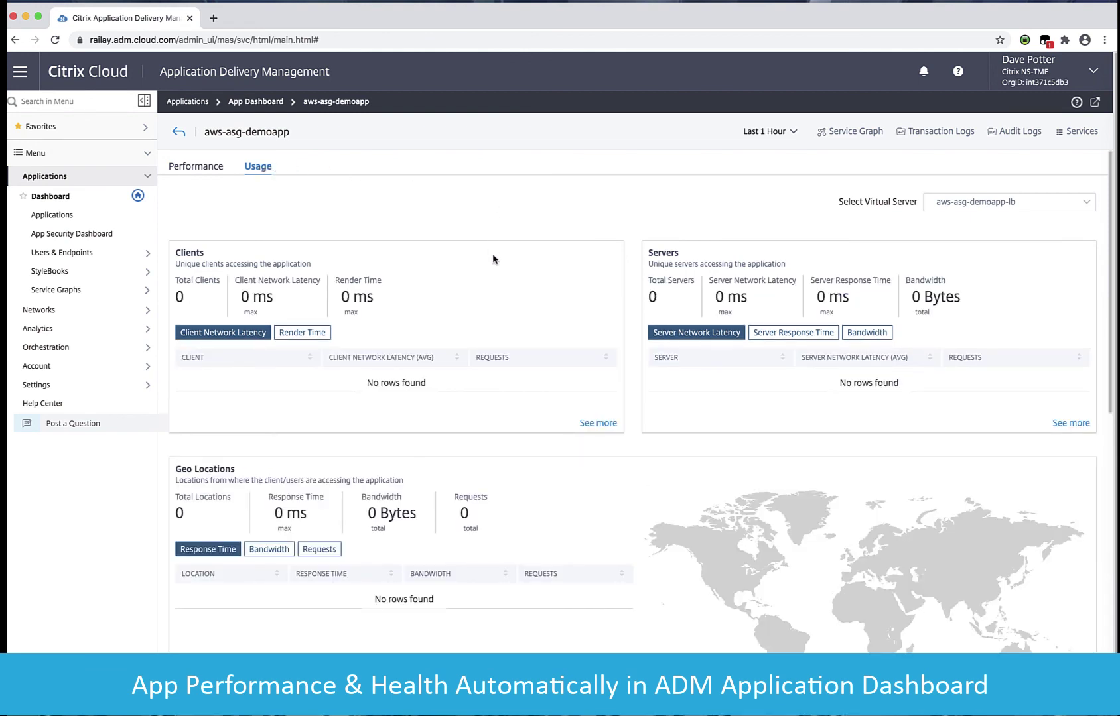
scroll(511, 456, down, 10)
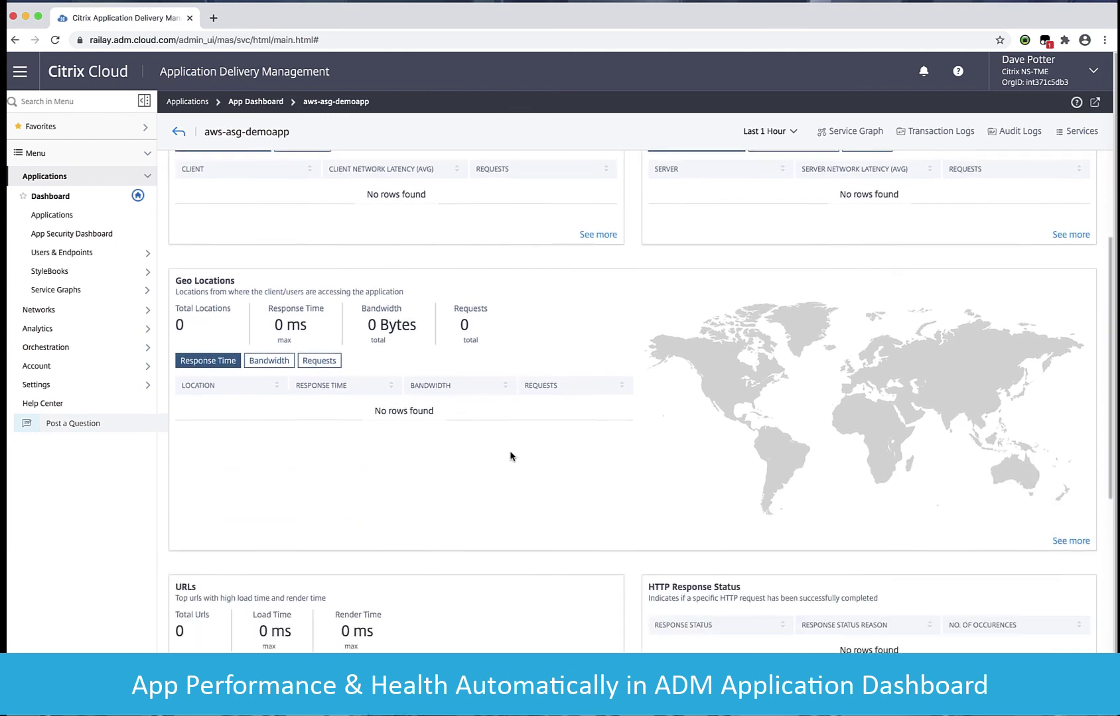